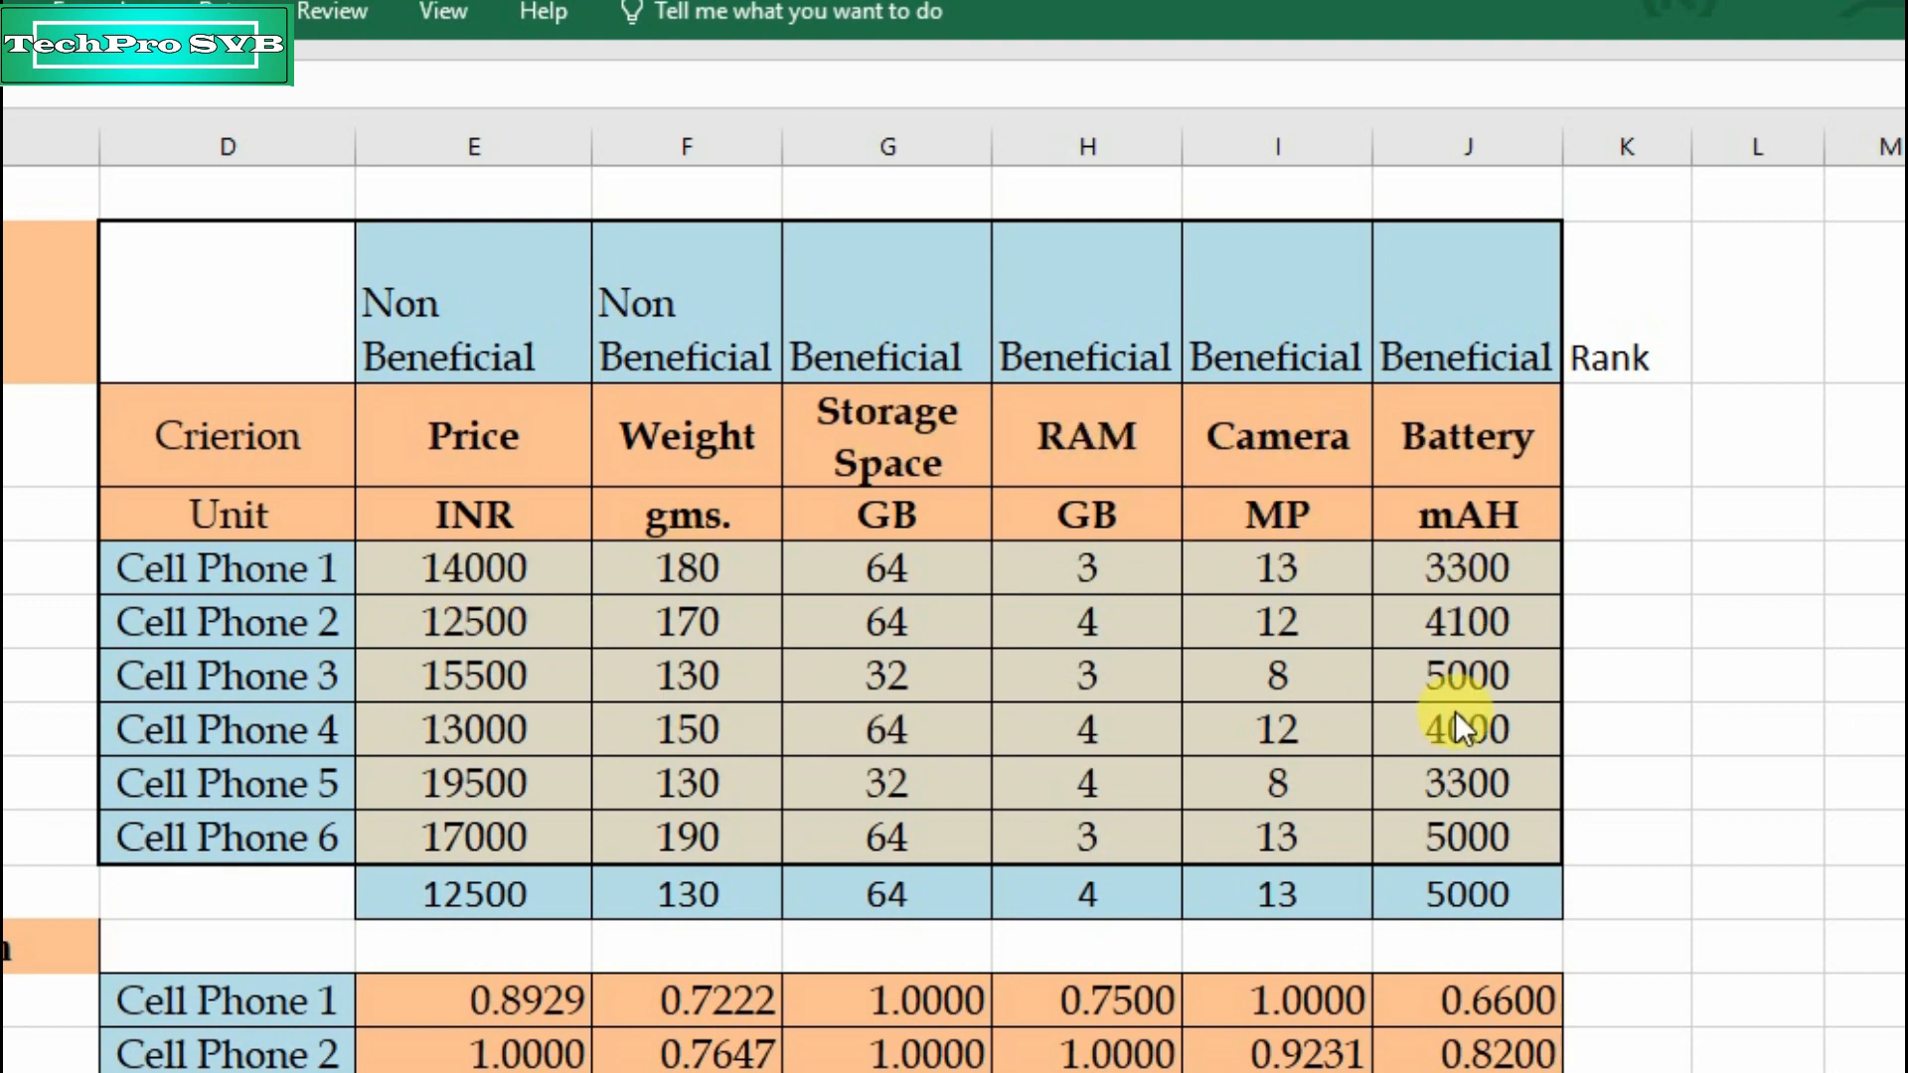
left_click_drag(62, 189, 1596, 939)
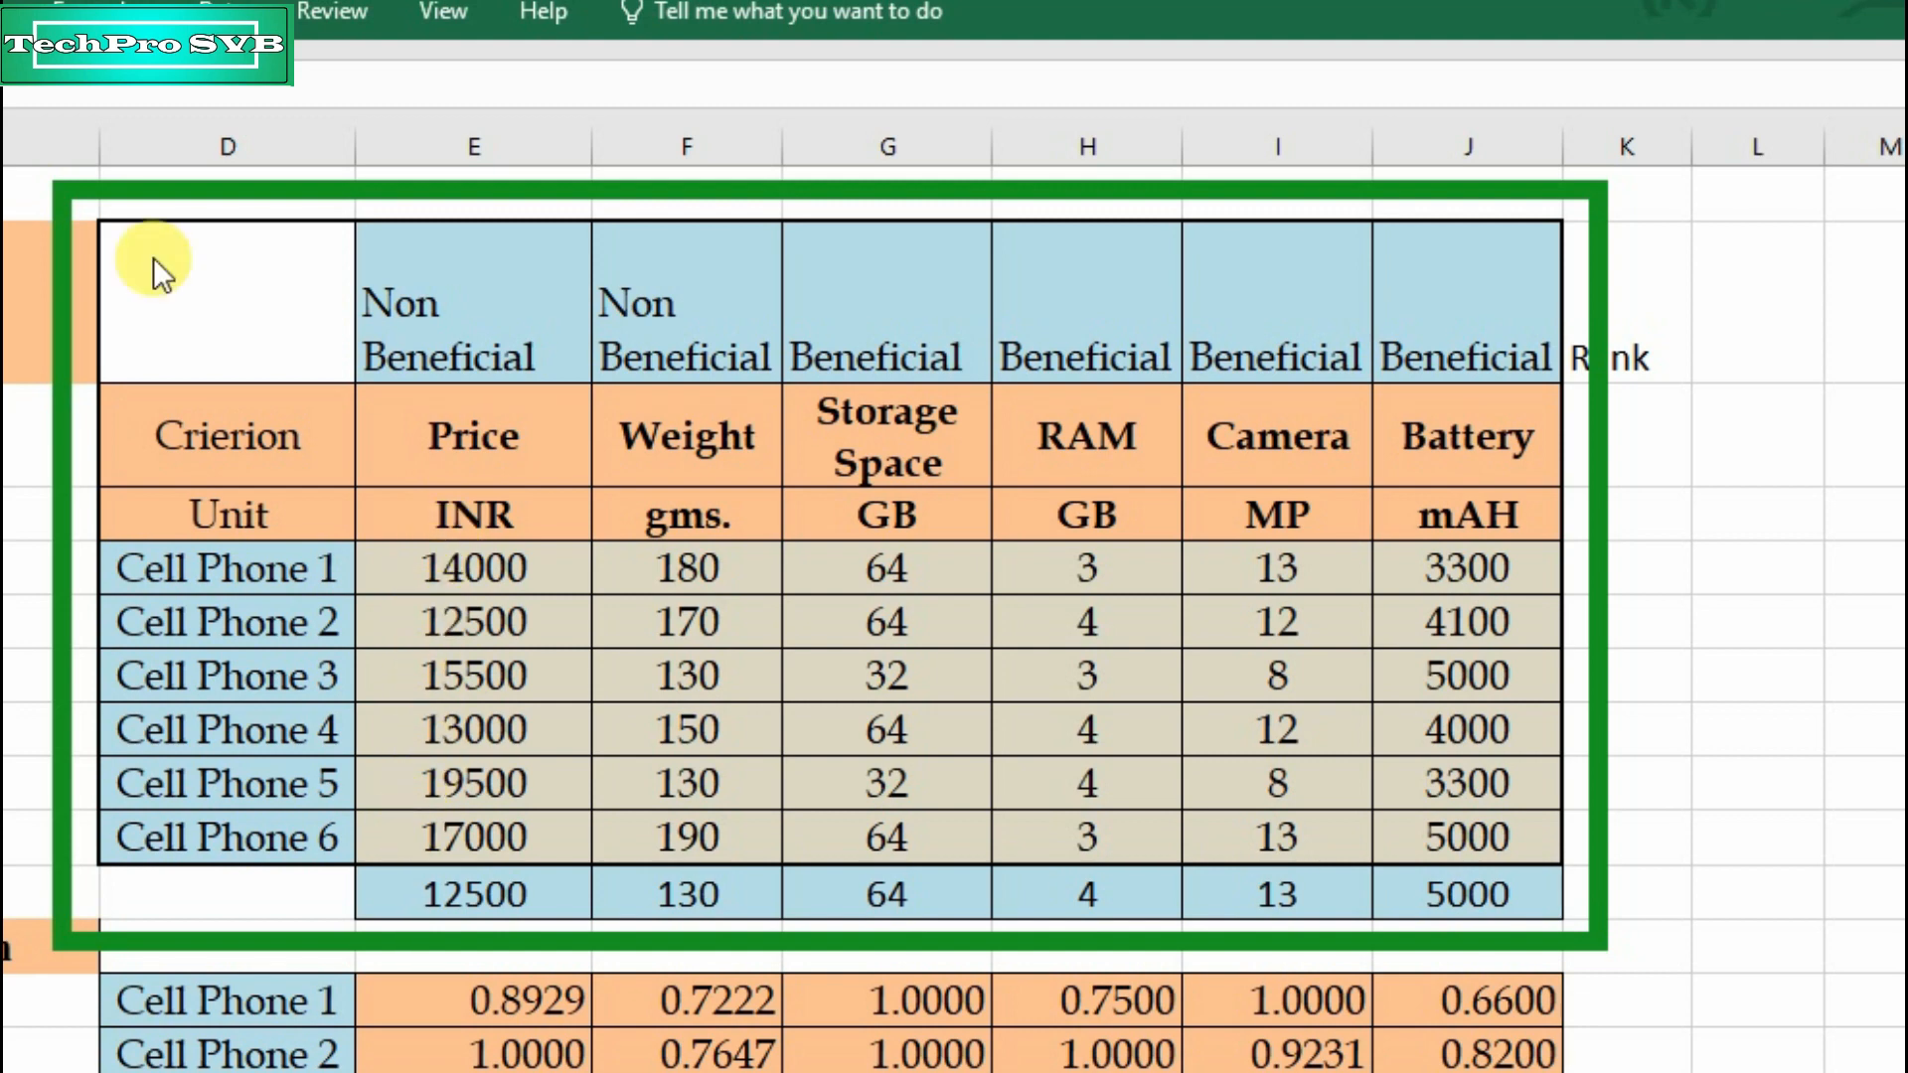
mouse_move(153, 258)
left_mouse_down()
mouse_move(743, 292)
mouse_move(1297, 286)
mouse_move(1555, 256)
left_mouse_up()
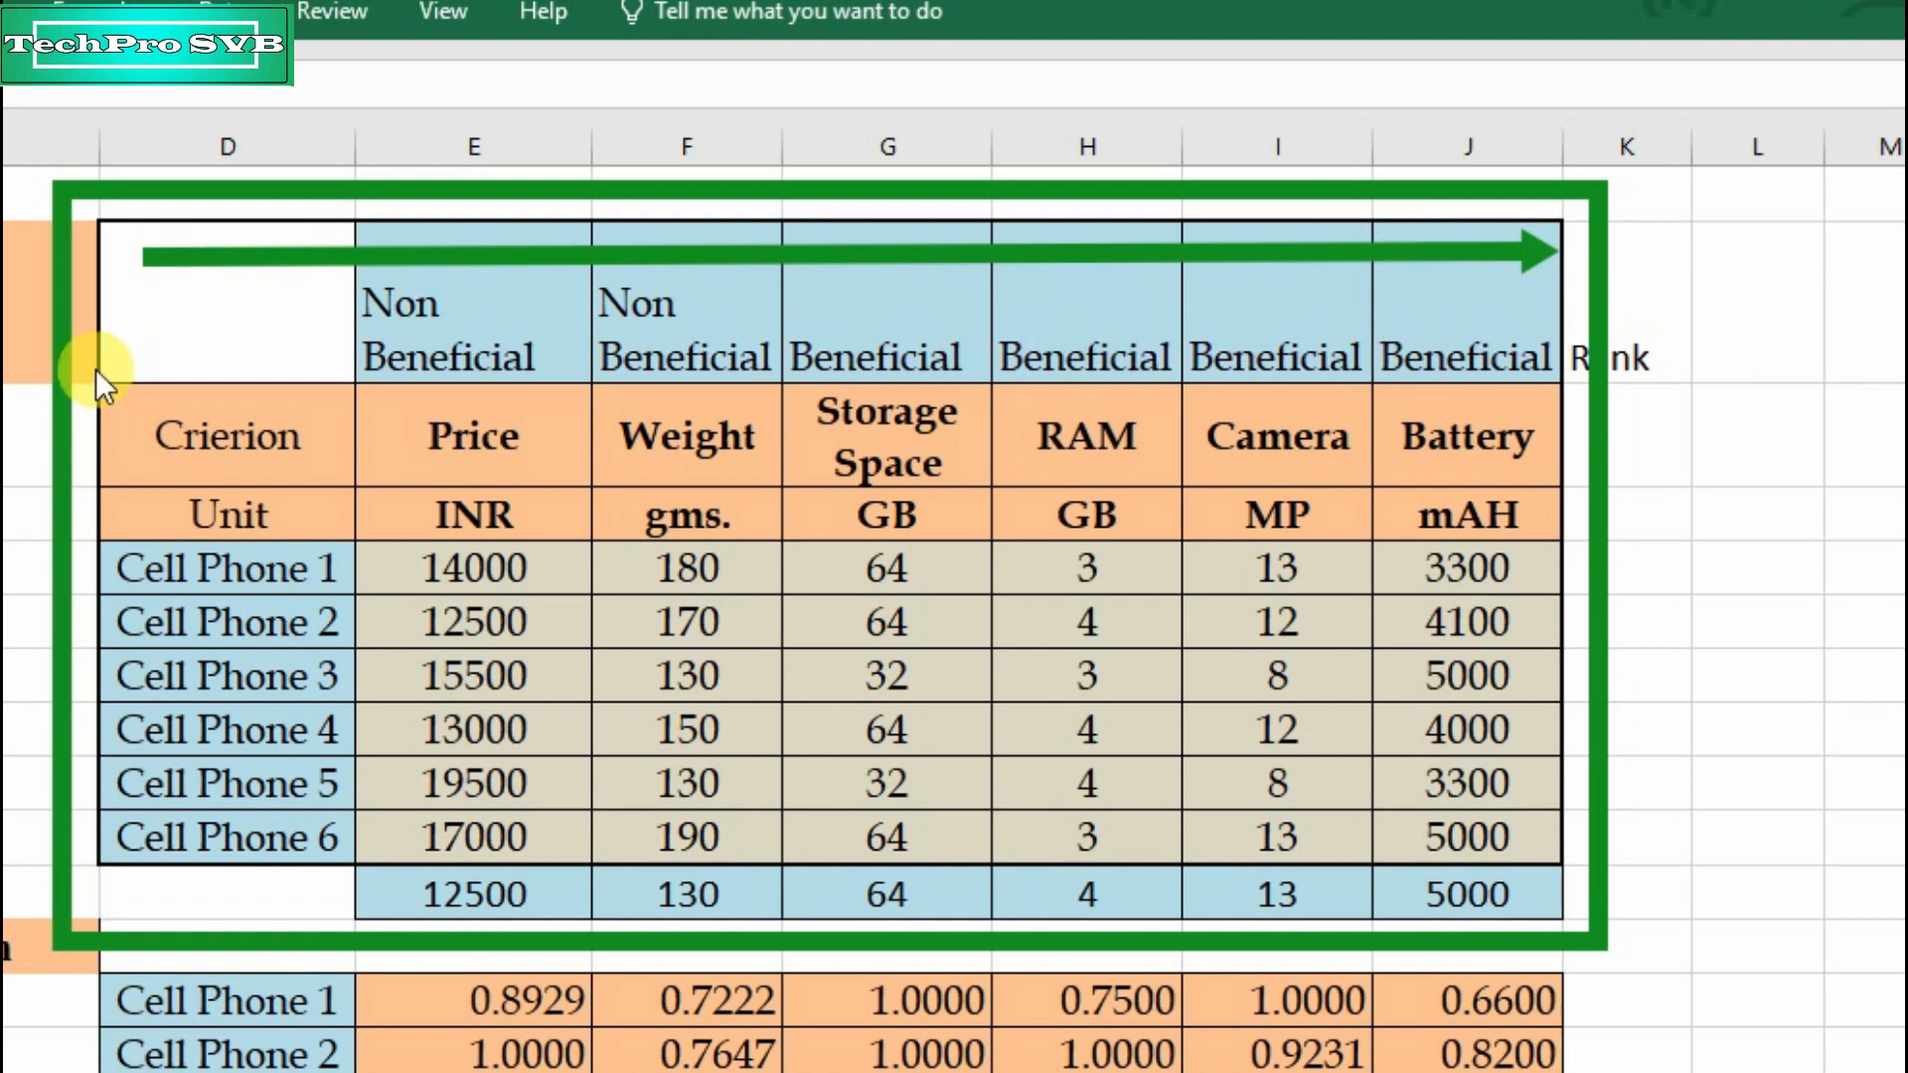
mouse_move(86, 379)
left_mouse_down()
mouse_move(123, 738)
mouse_move(75, 823)
mouse_move(90, 877)
left_mouse_up()
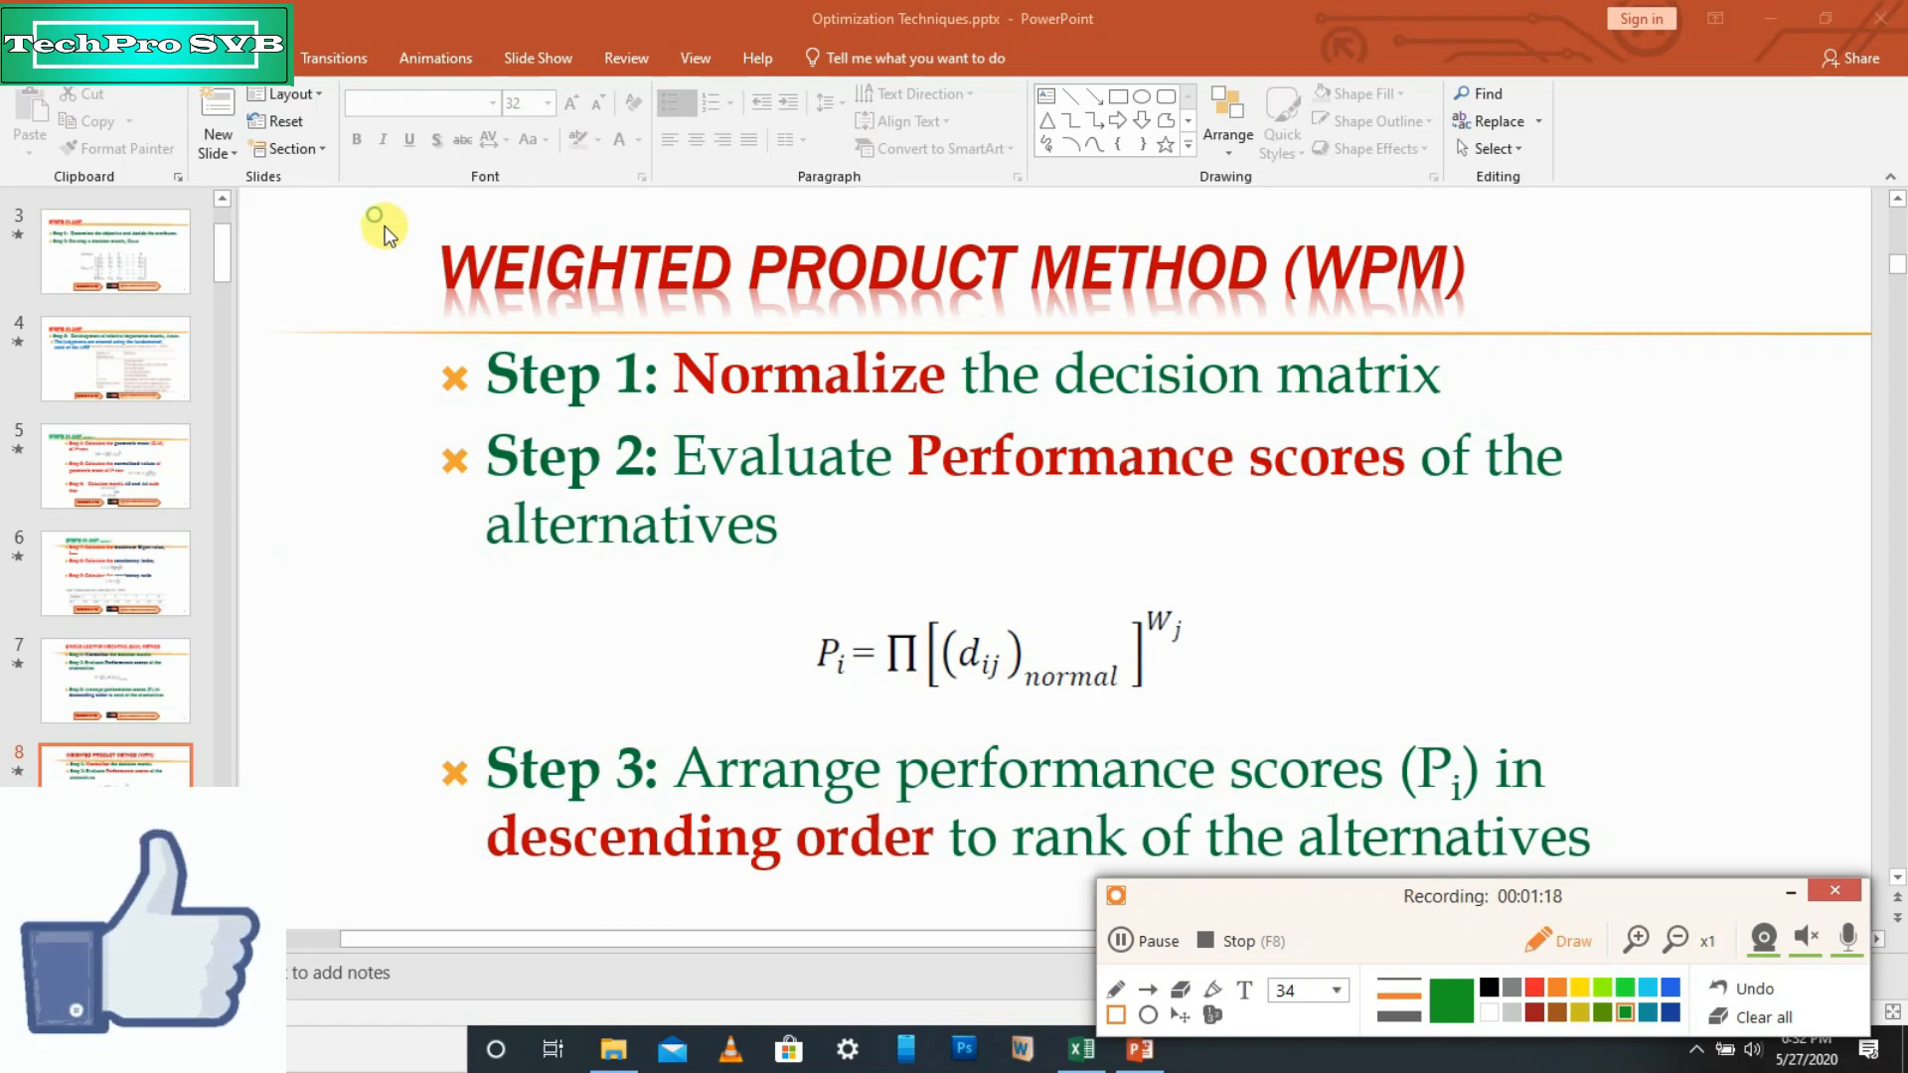
mouse_move(384, 225)
left_mouse_down()
mouse_move(576, 367)
mouse_move(845, 402)
mouse_move(1520, 426)
left_mouse_up()
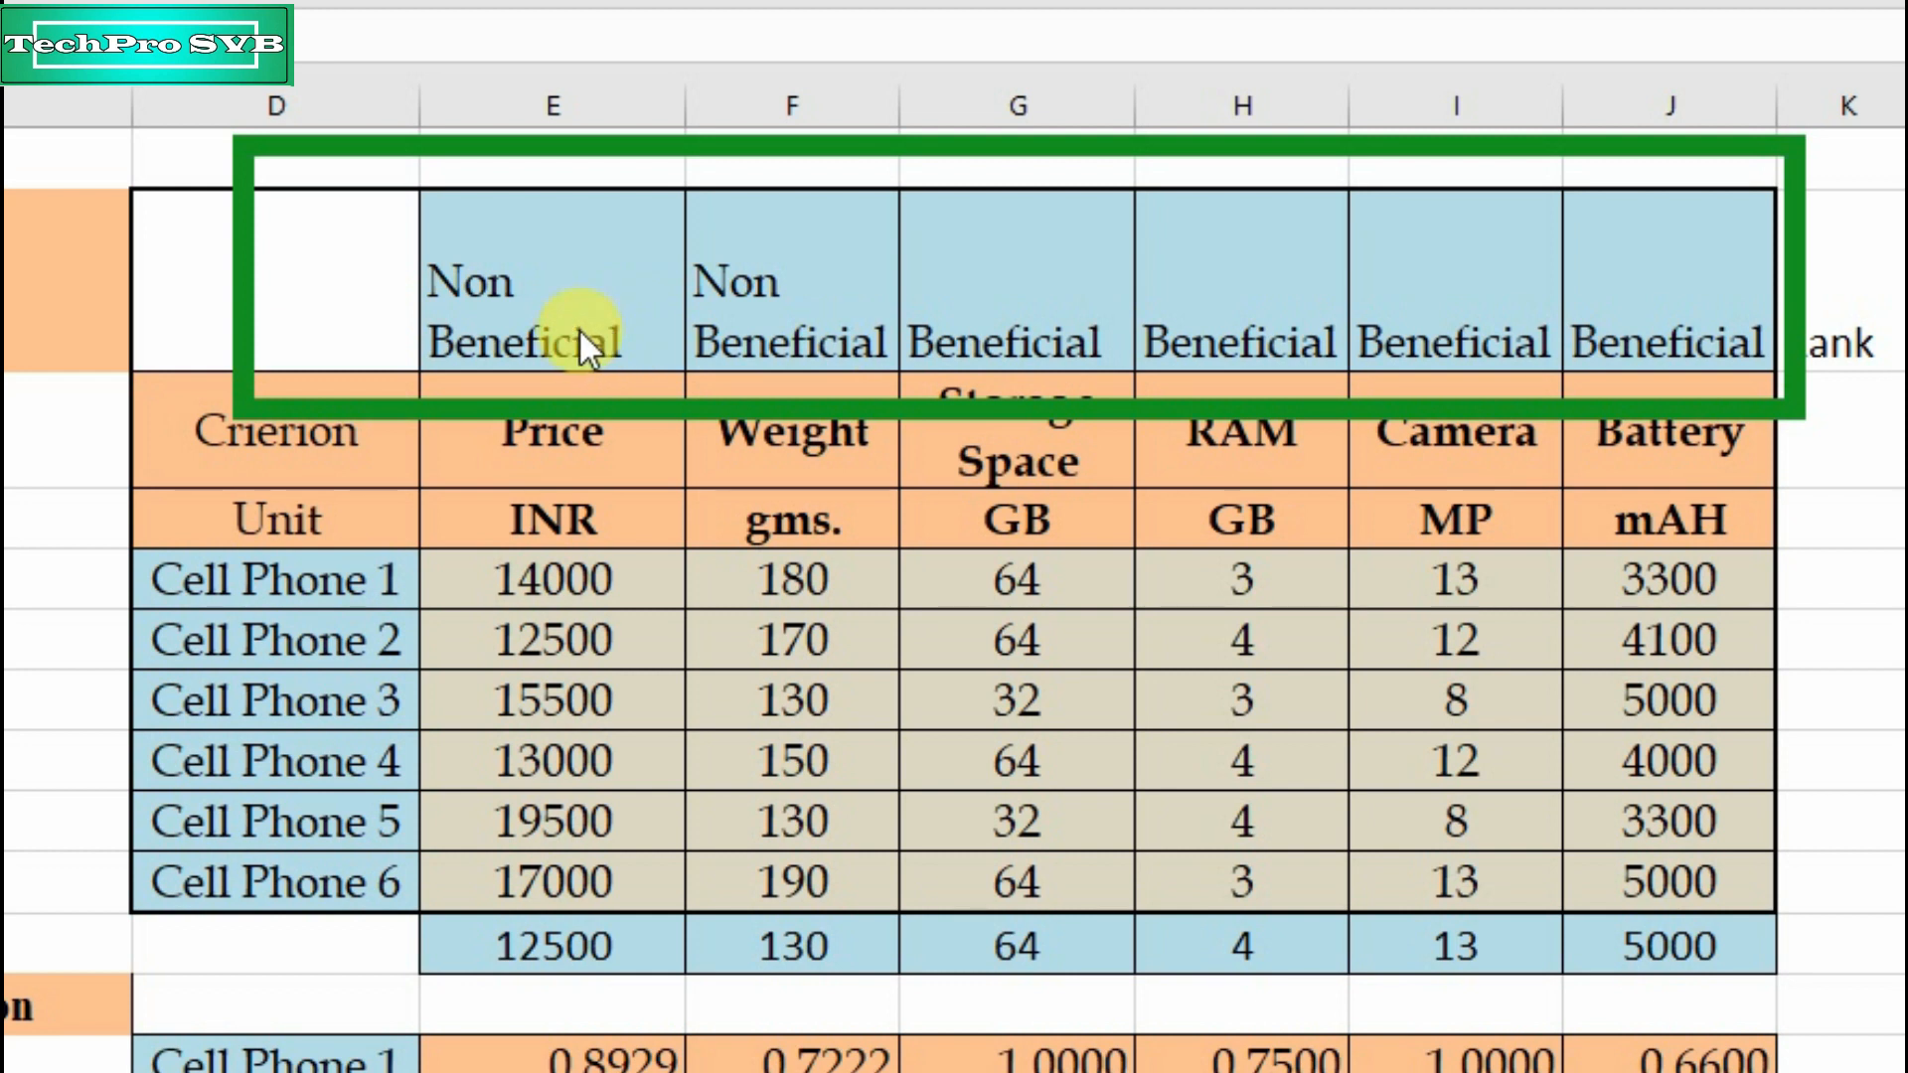
Inspect the formulas in the row beneath the cell phone data for the non-beneficial Price and Weight criteria
left_click(504, 949)
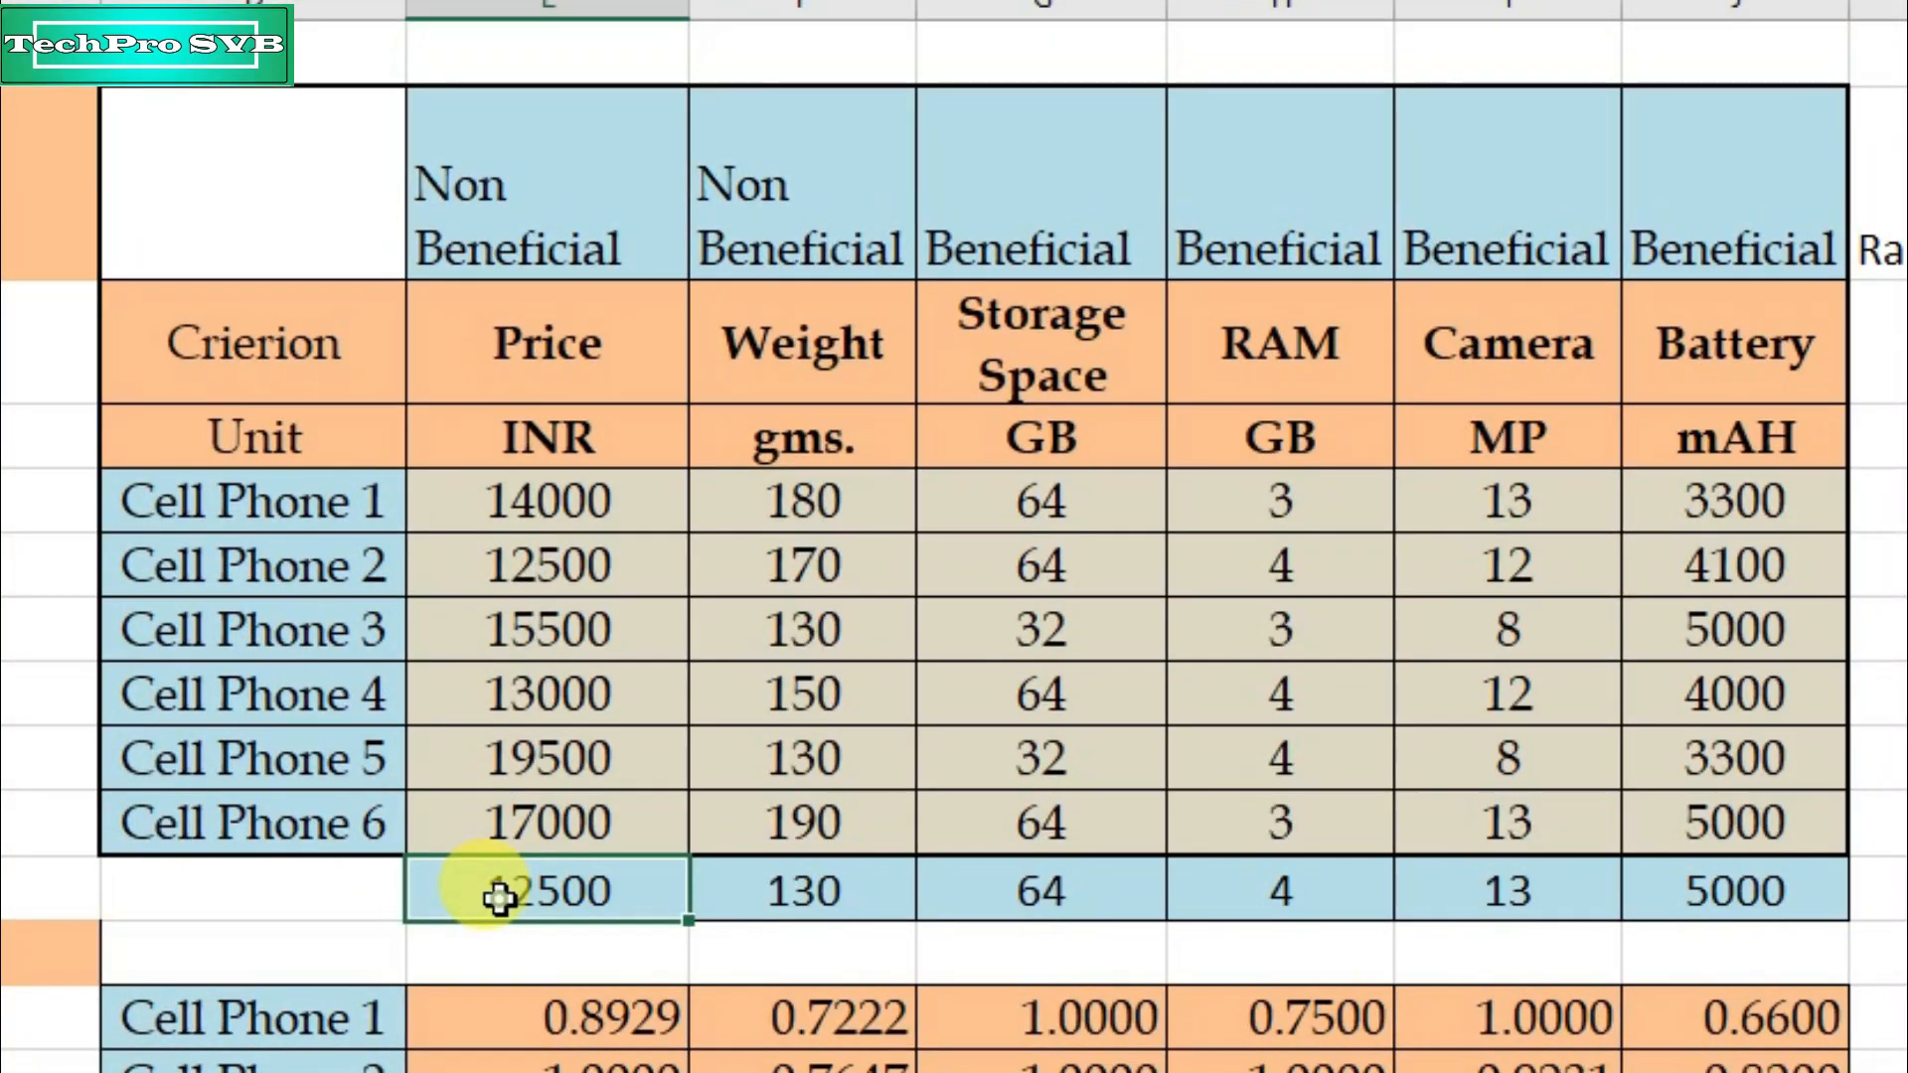
double_click(499, 899)
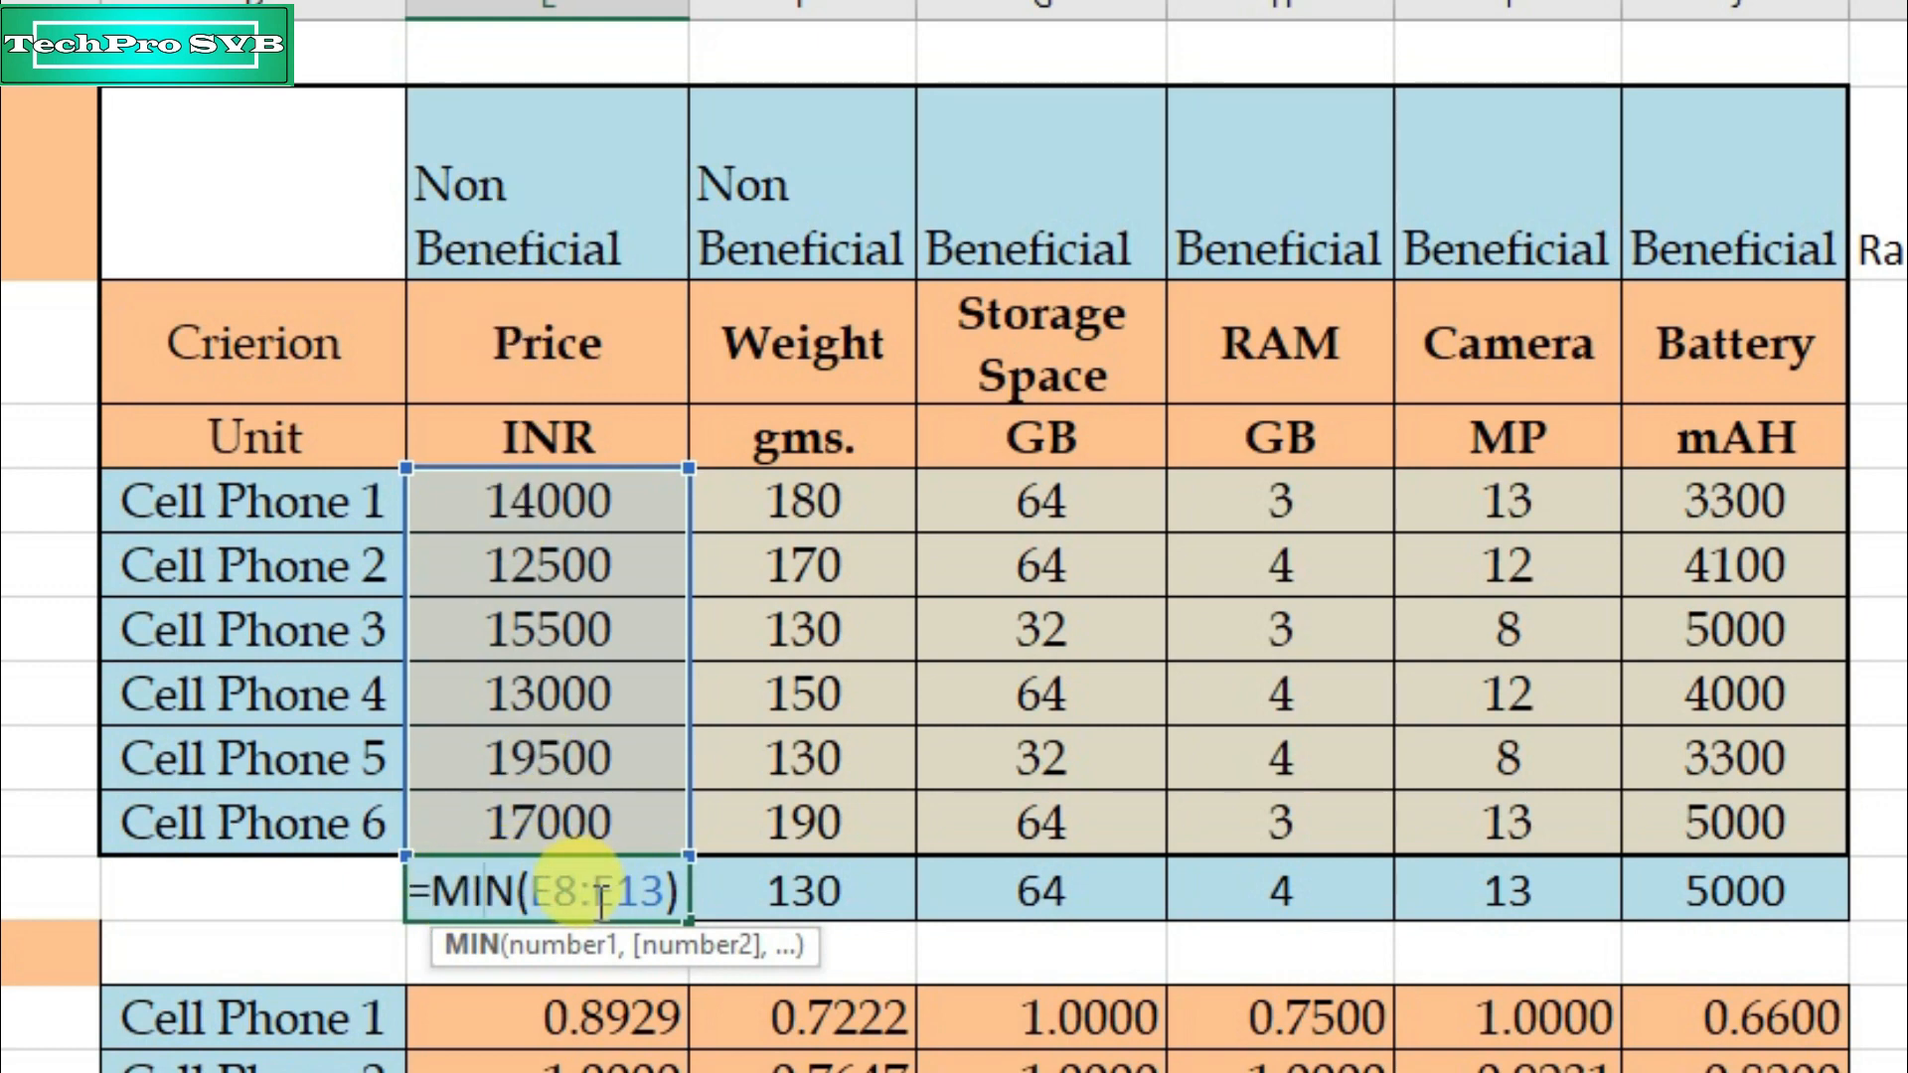
key("Return")
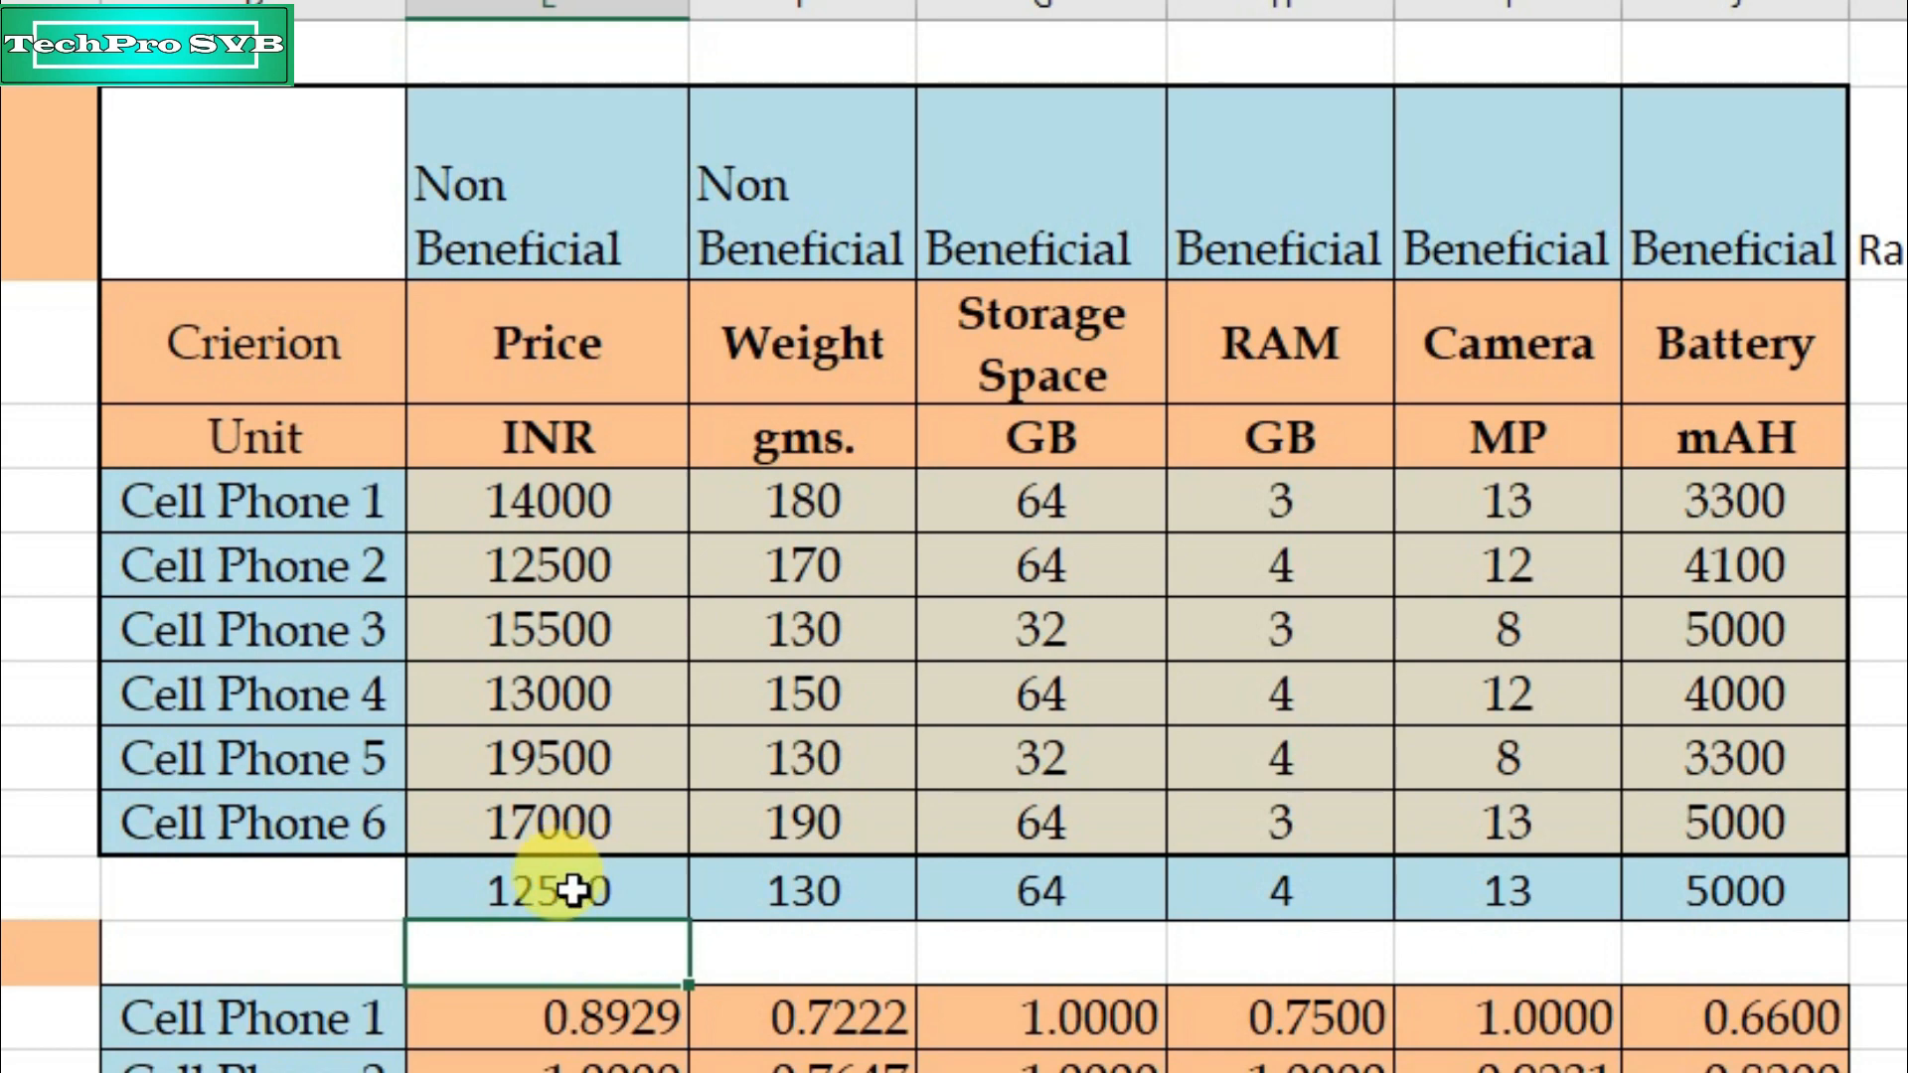
double_click(792, 891)
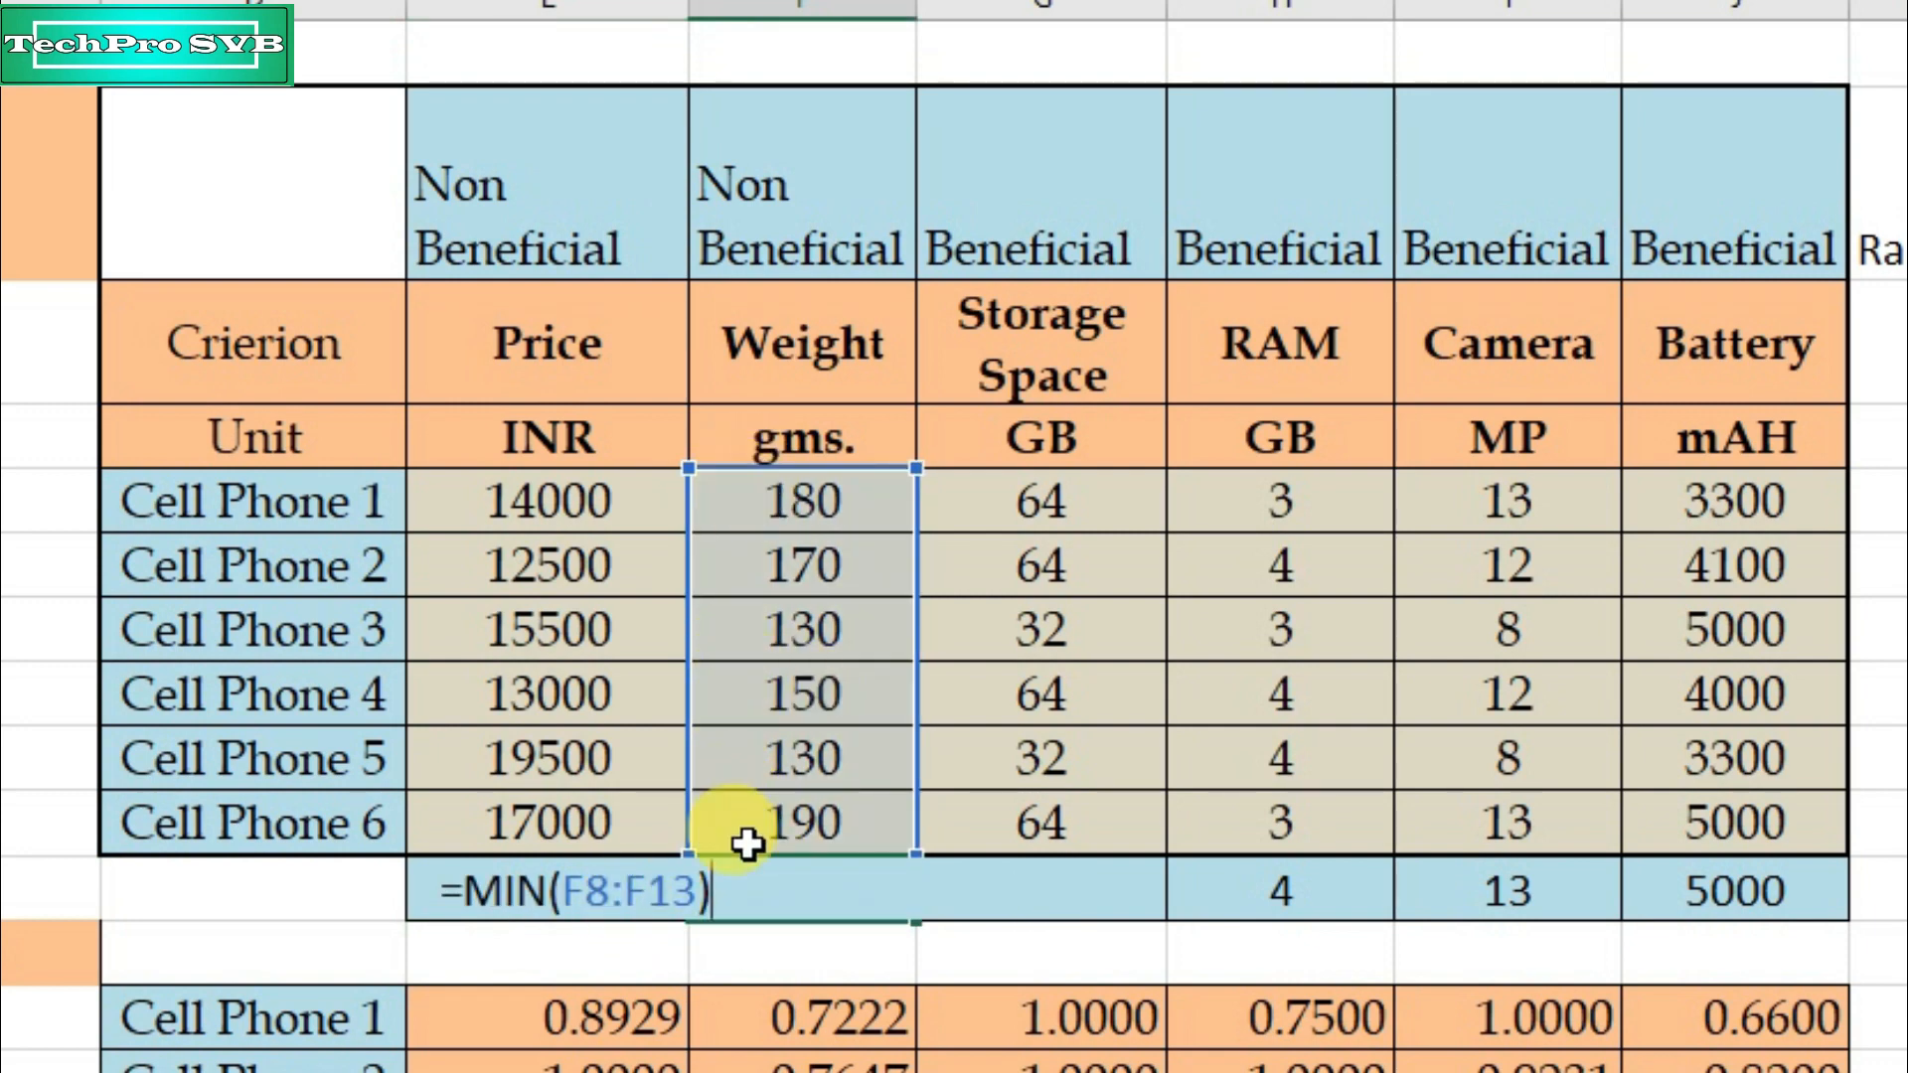
key("Return")
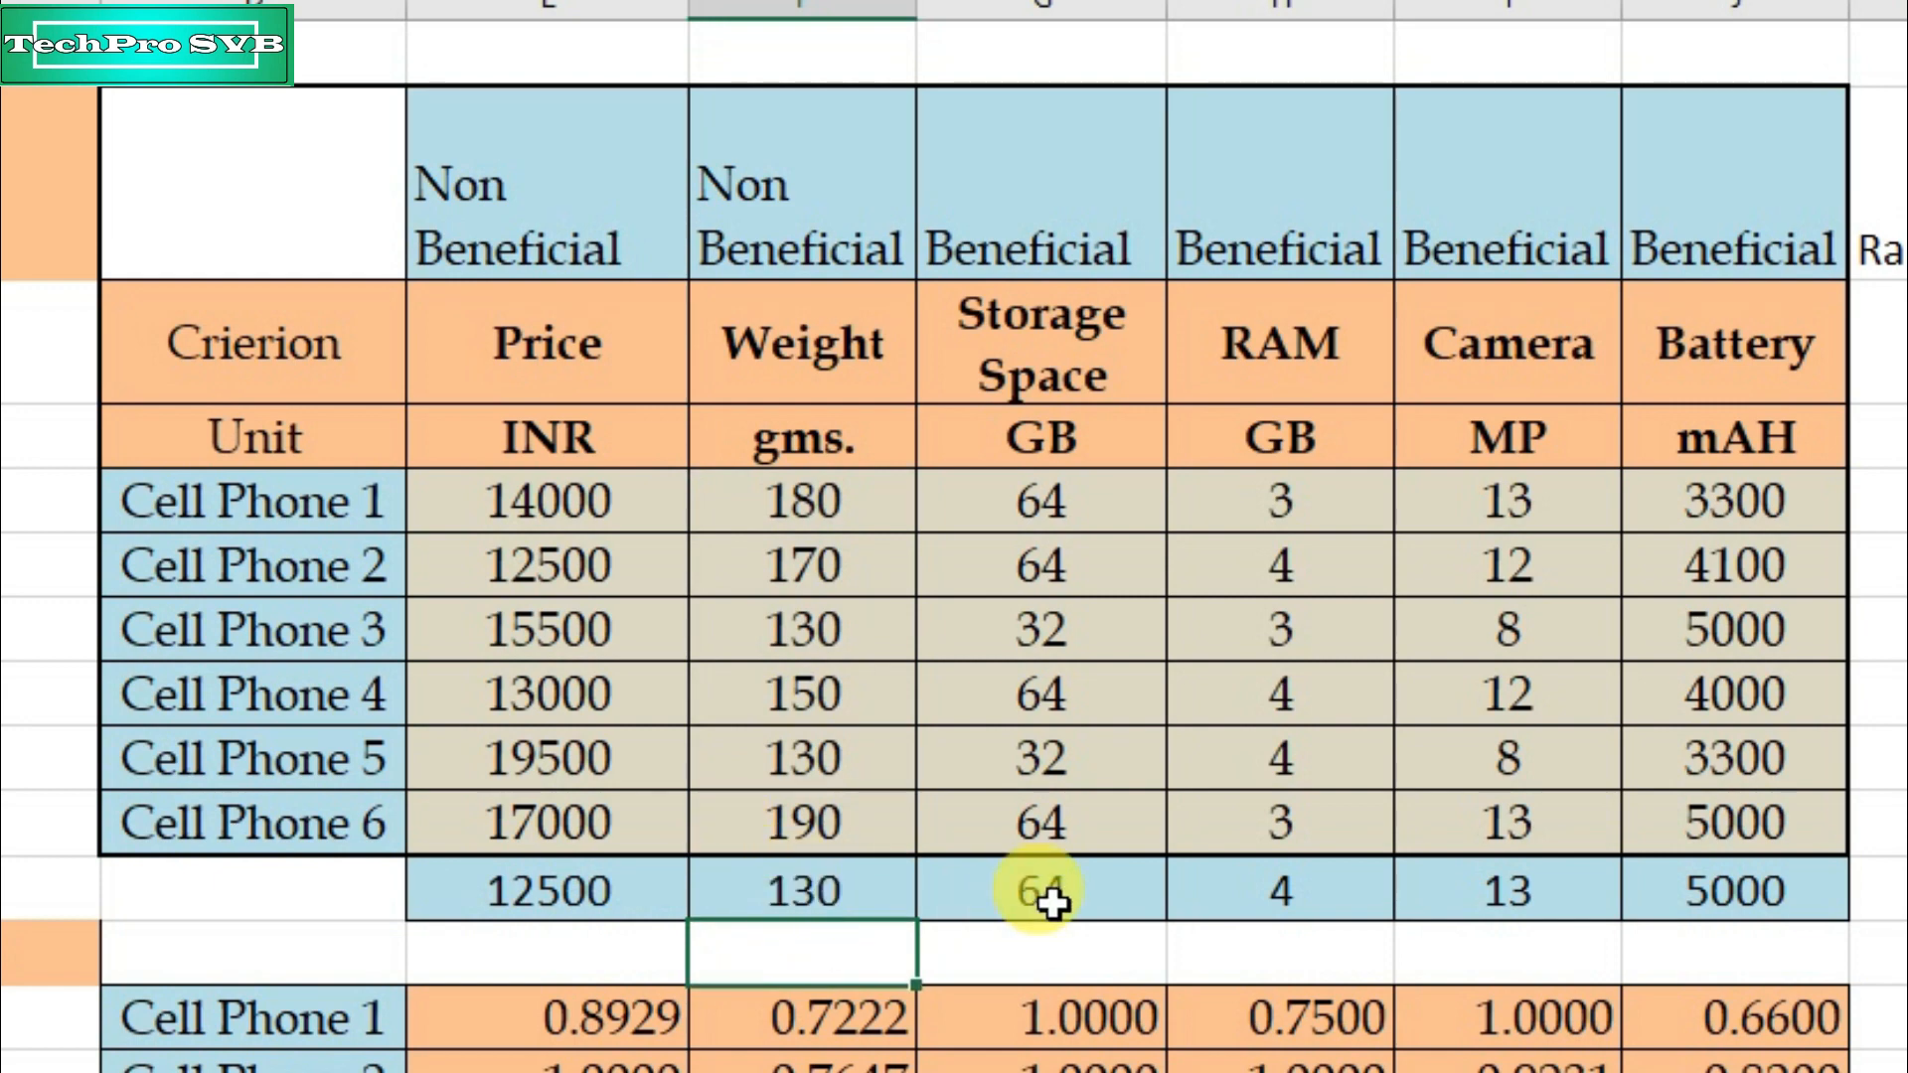
Inspect the formulas in the row beneath the cell phone data for the beneficial Storage Space and Battery criteria
left_click(1008, 247)
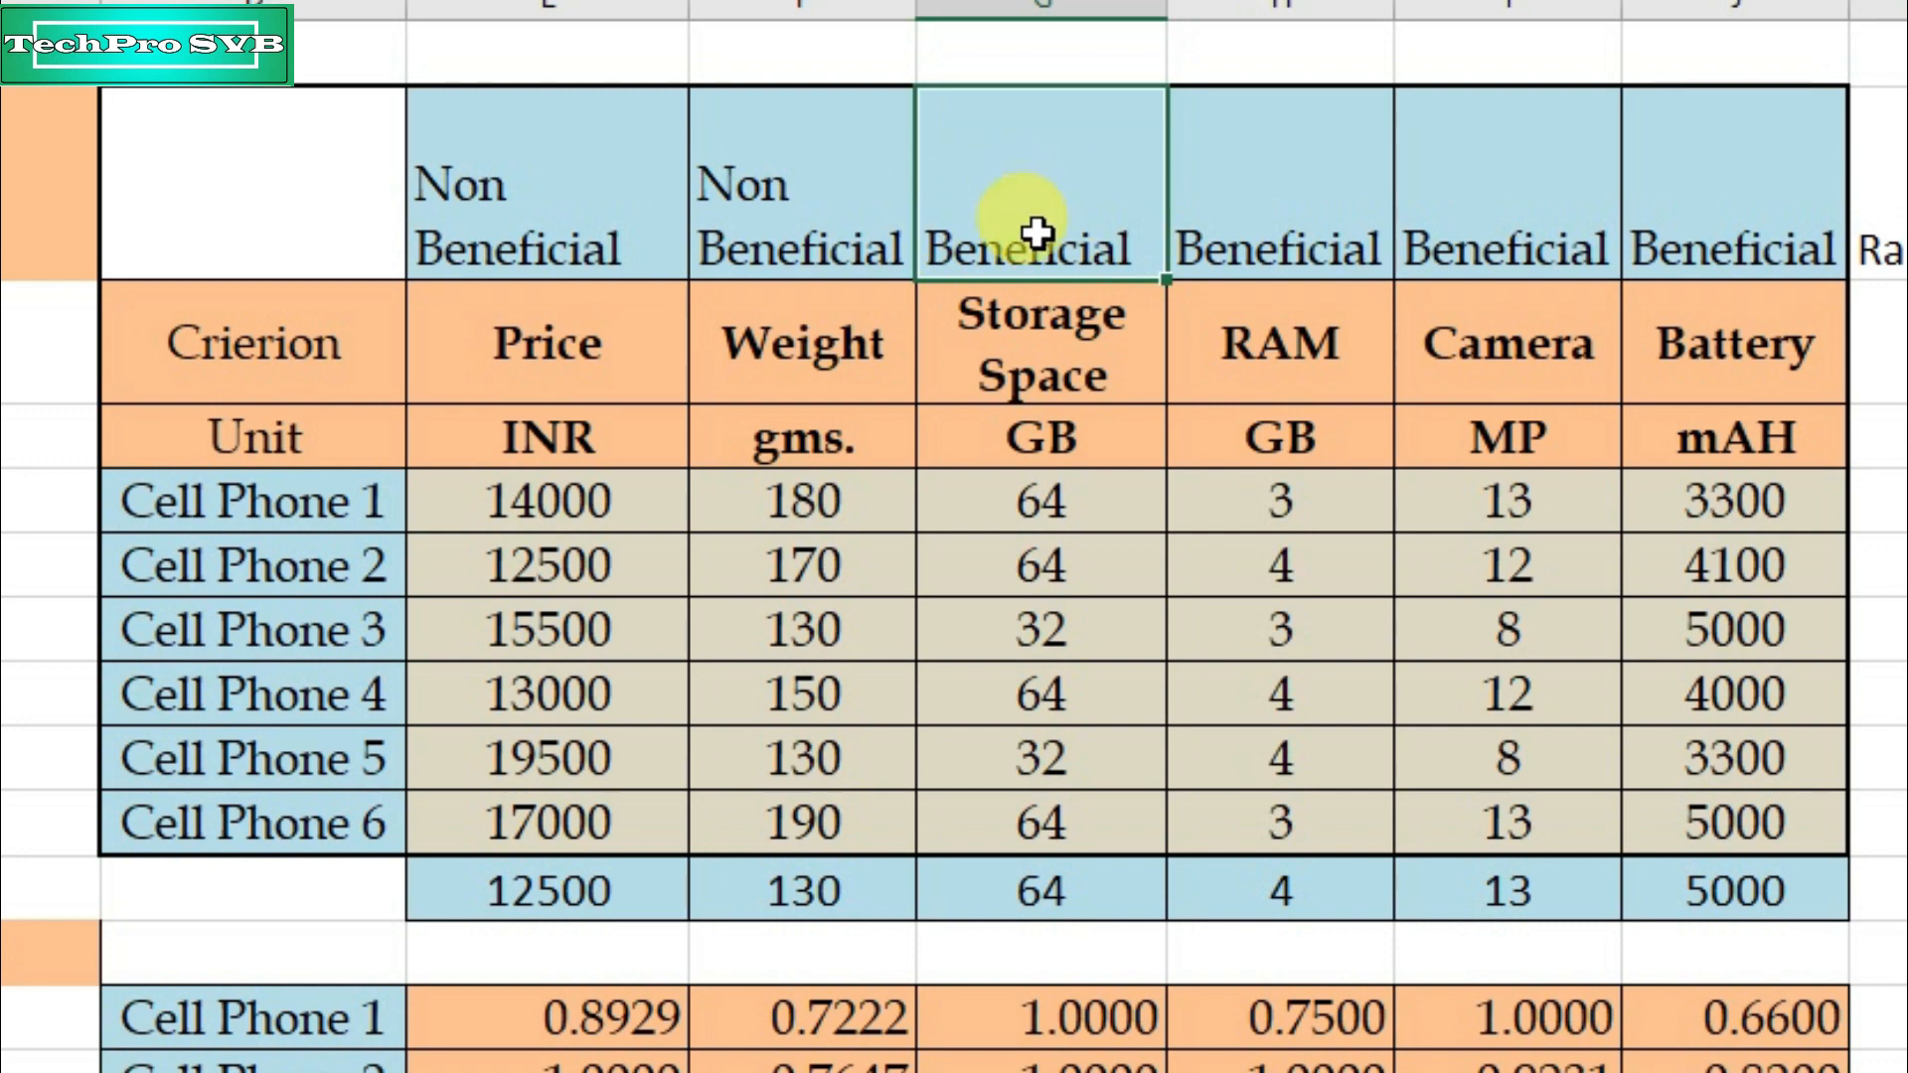
double_click(1048, 887)
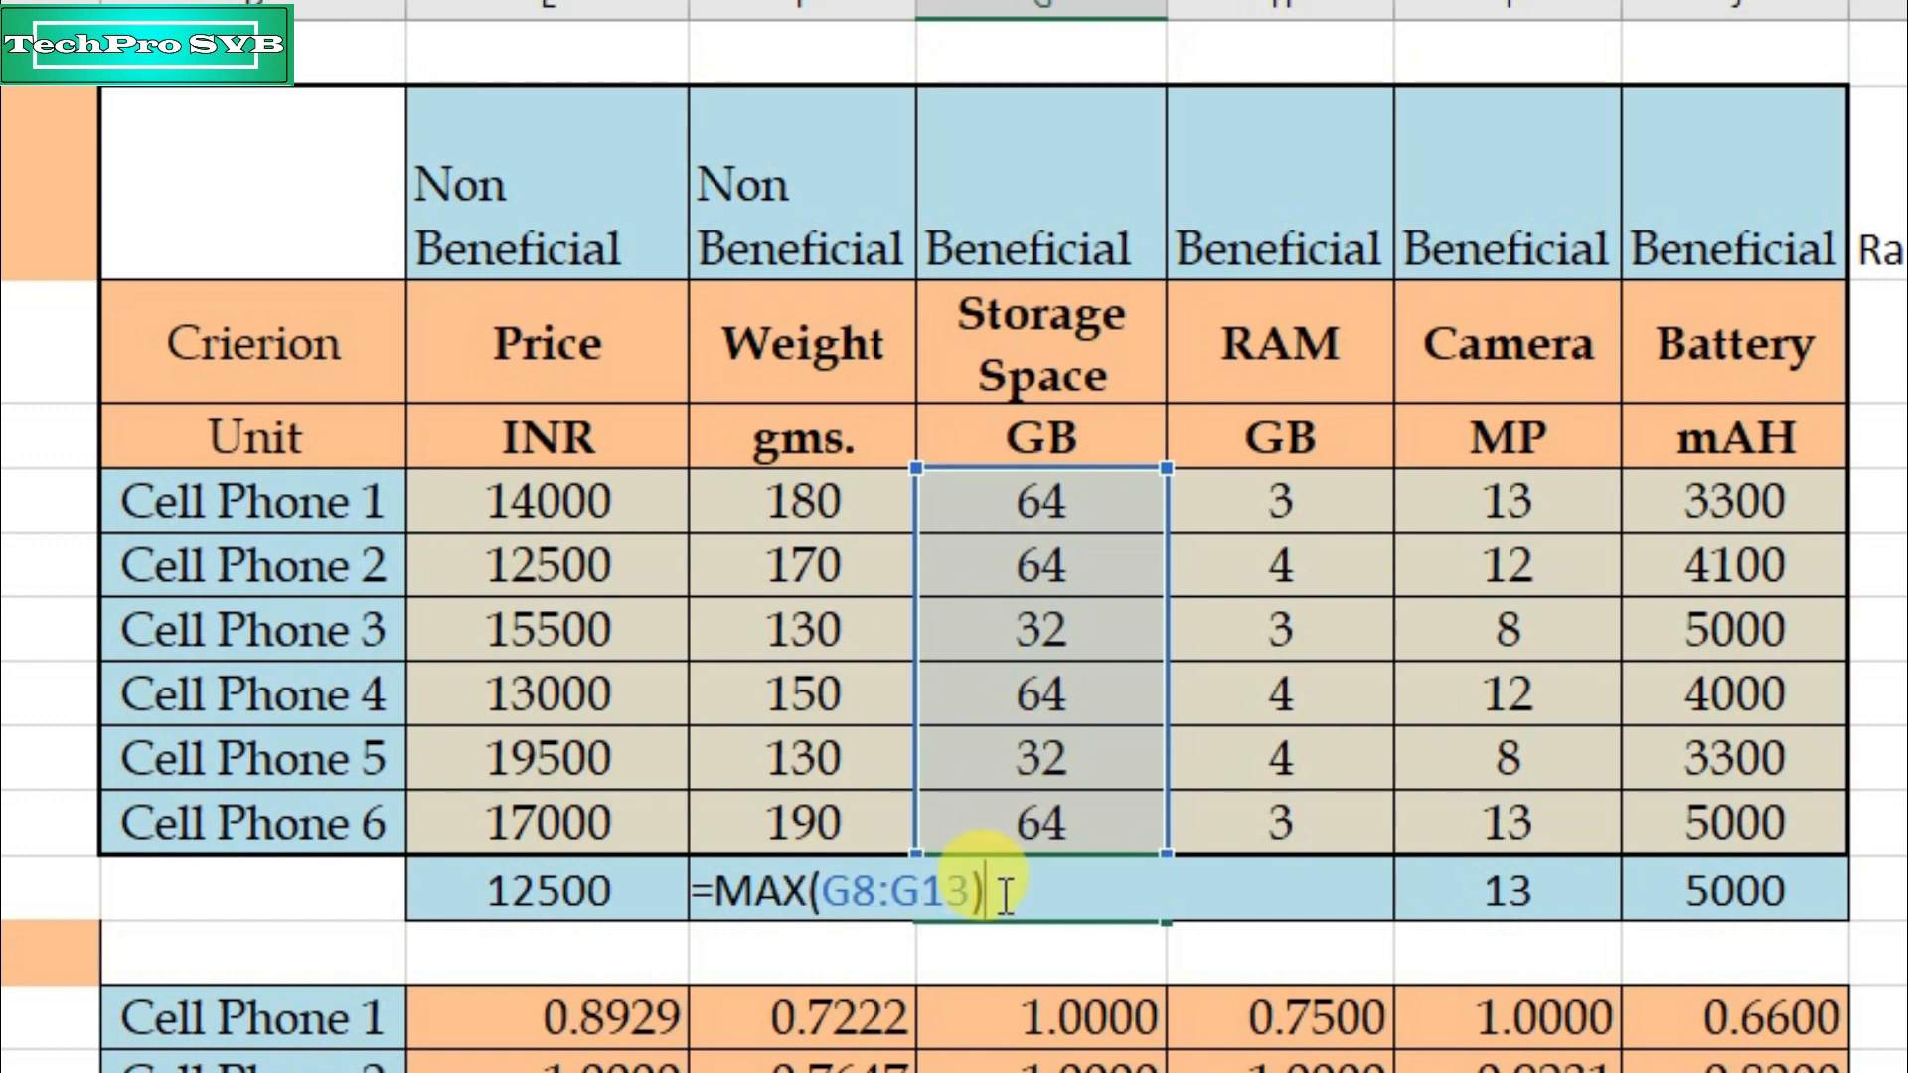
key("Return")
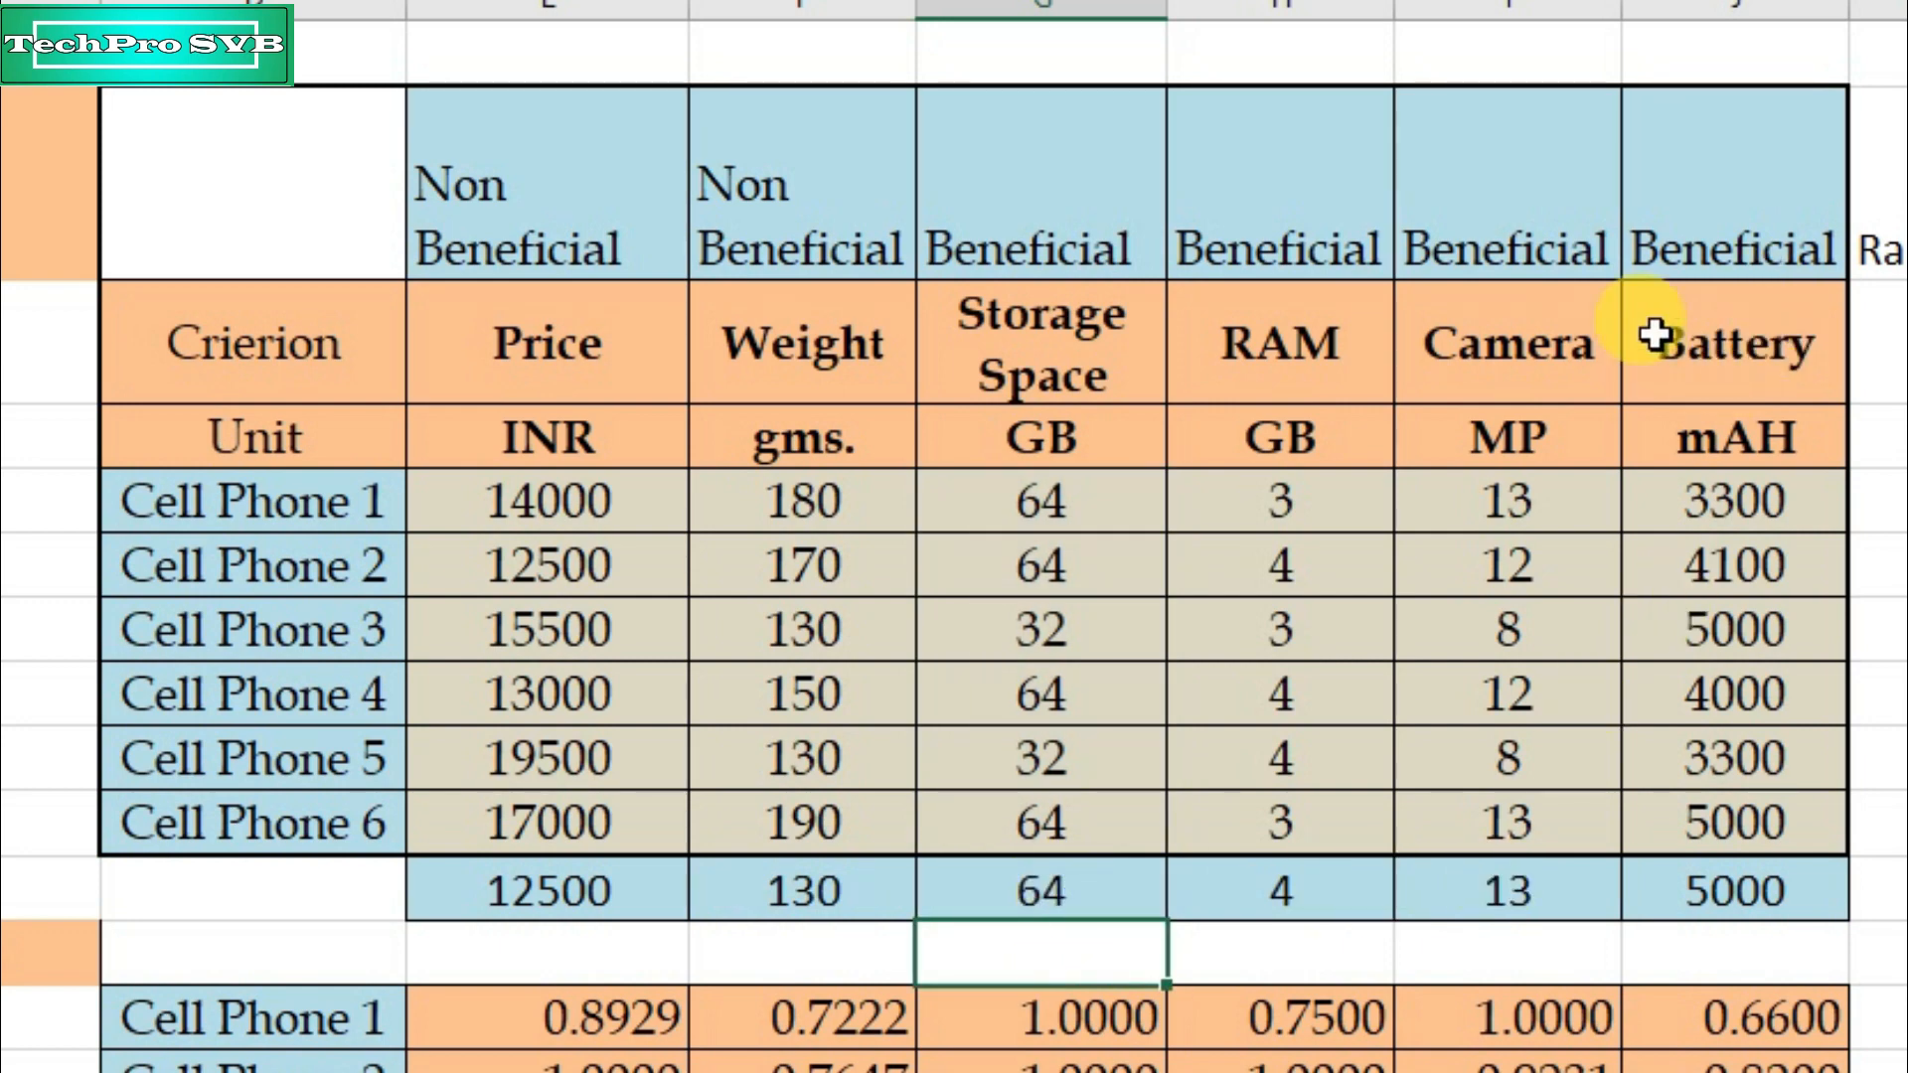
left_click(1730, 887)
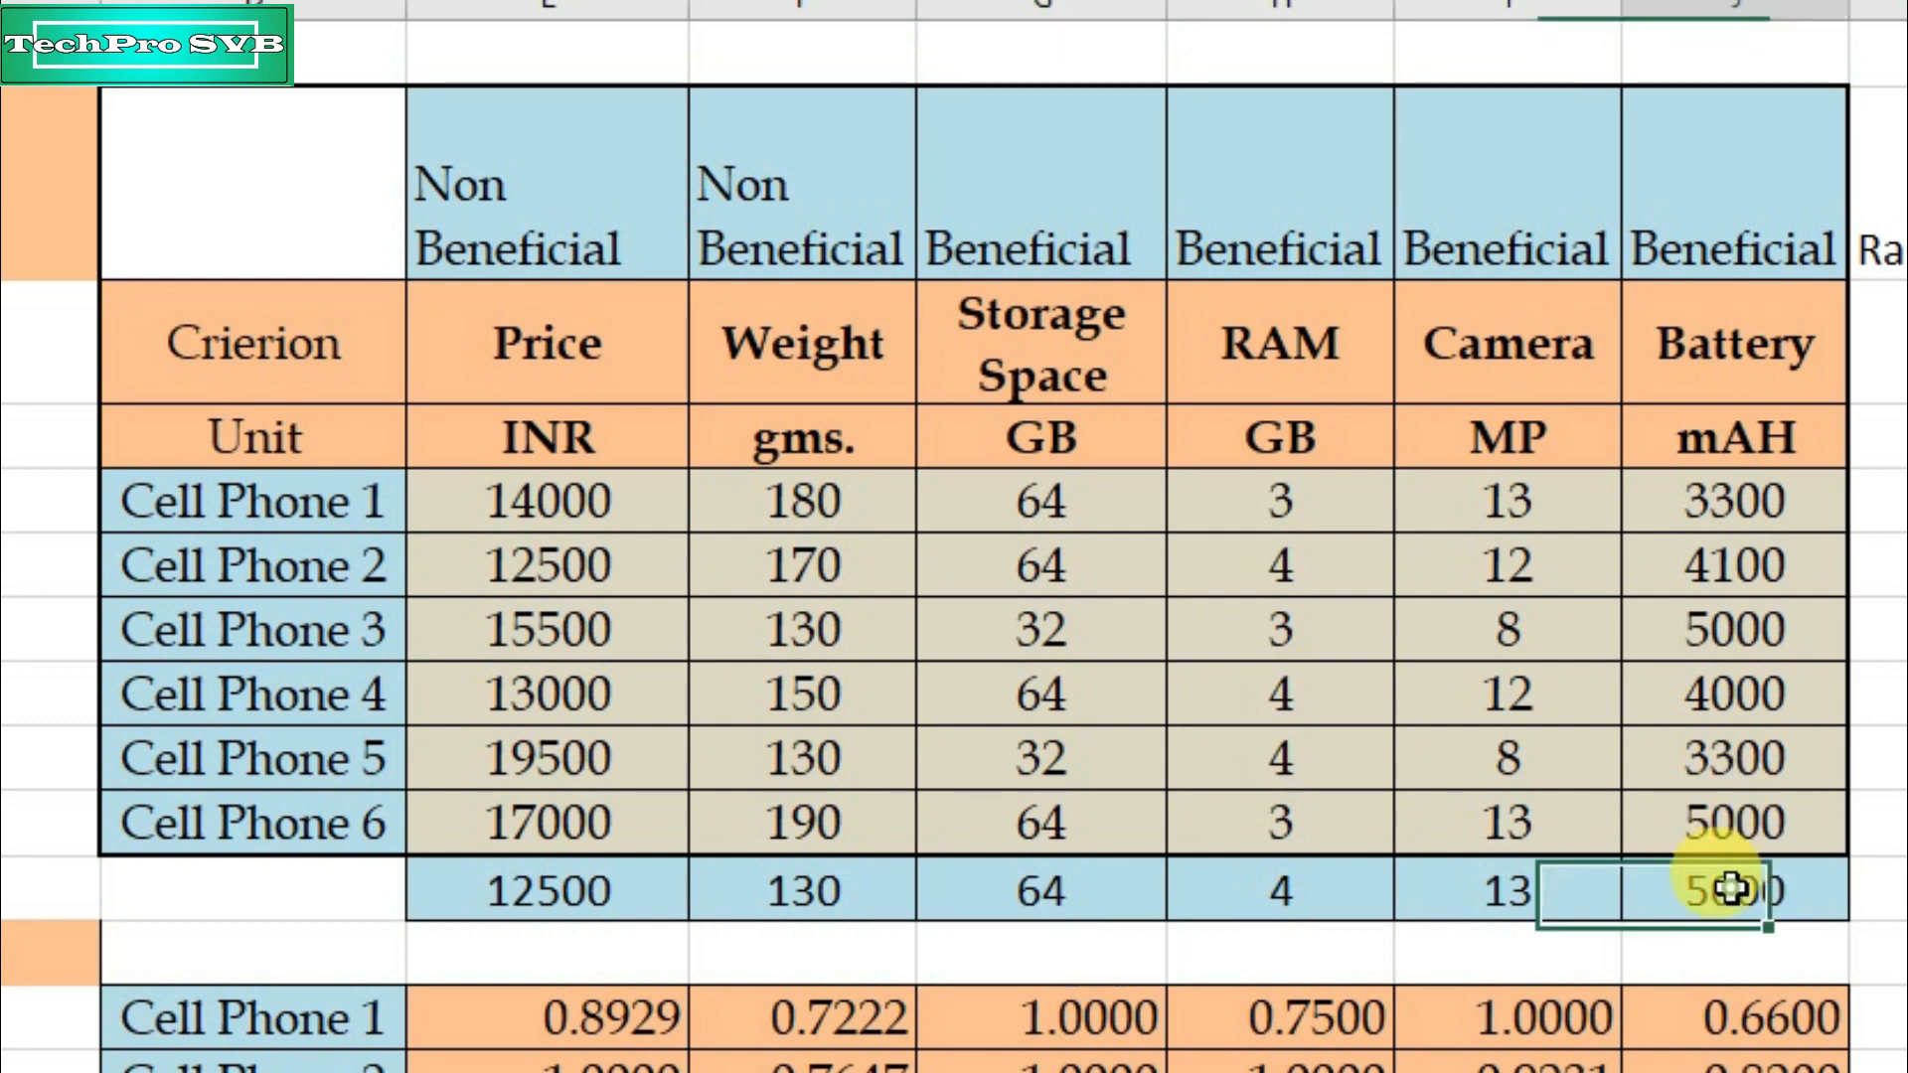
double_click(1730, 887)
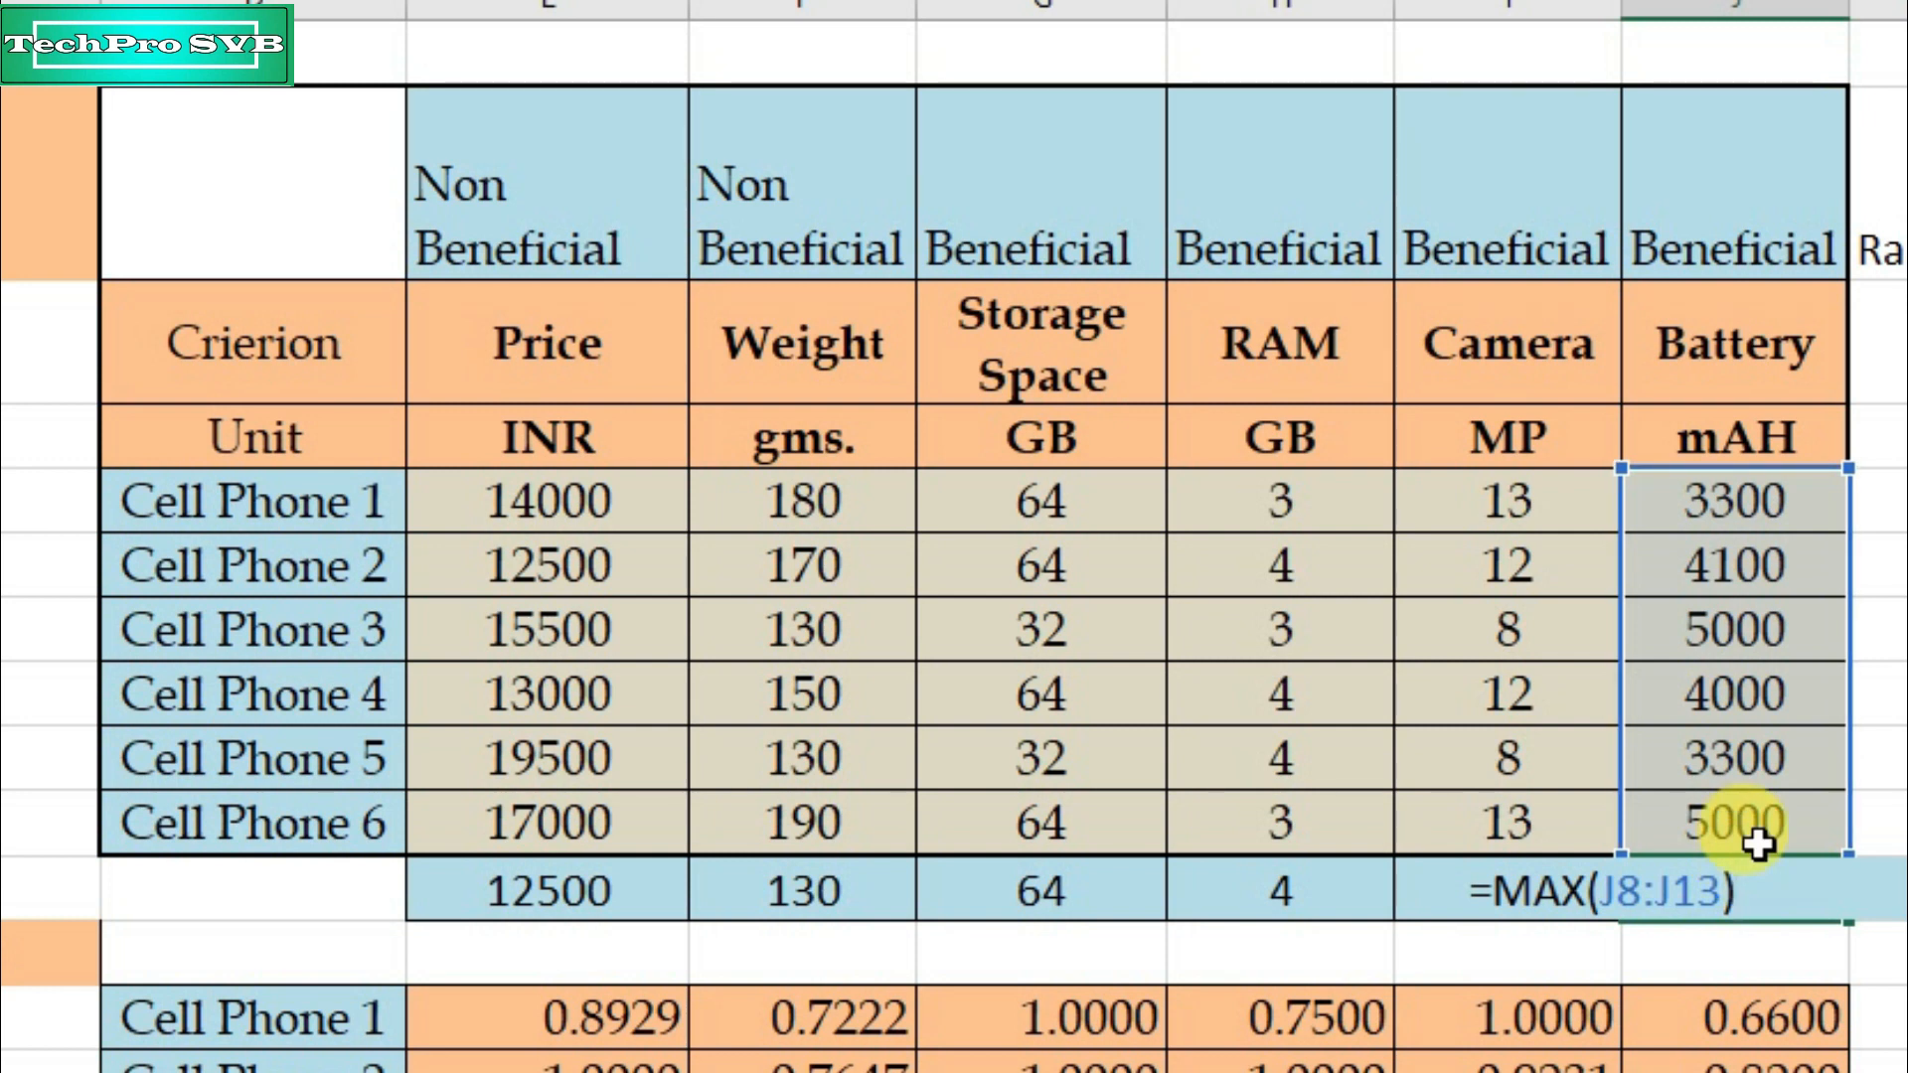
key("Return")
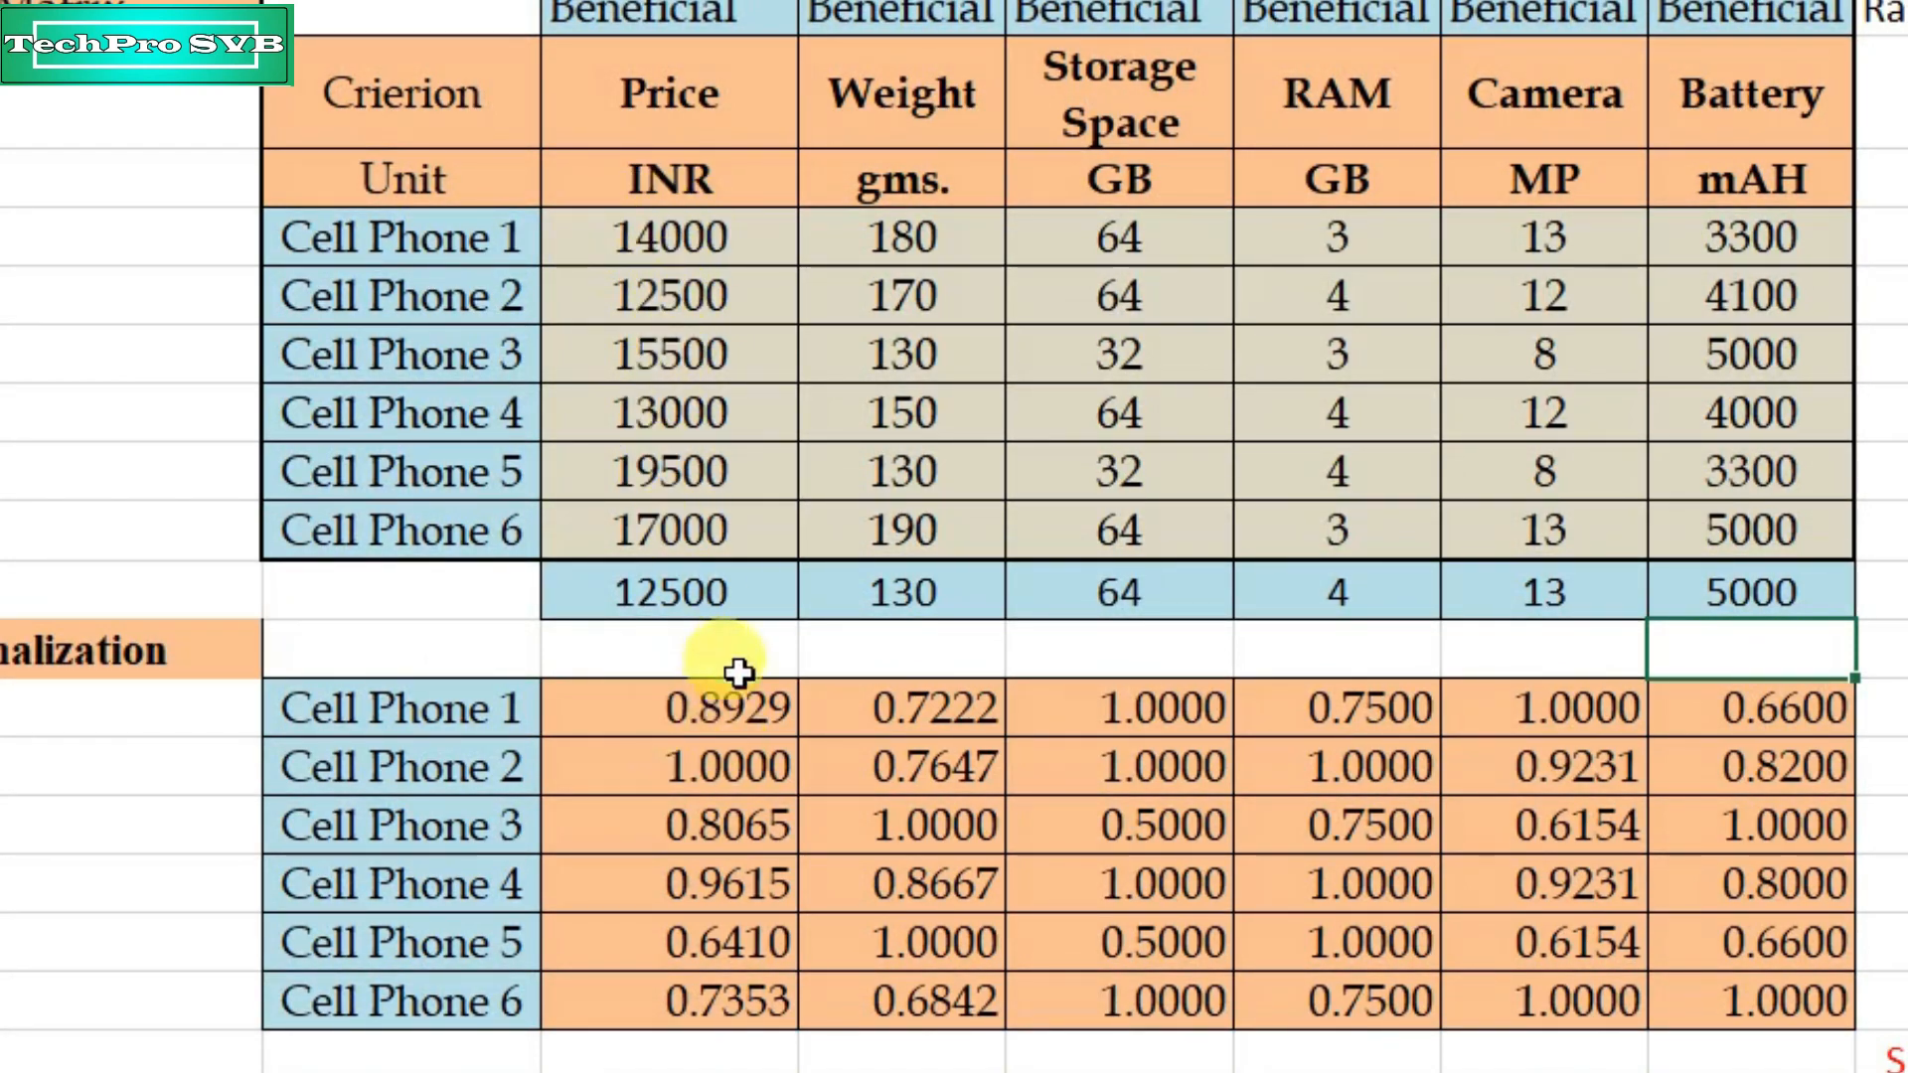
Inspect the normalization formulas in the Price column for Cell Phone 1 and Cell Phone 2
double_click(733, 707)
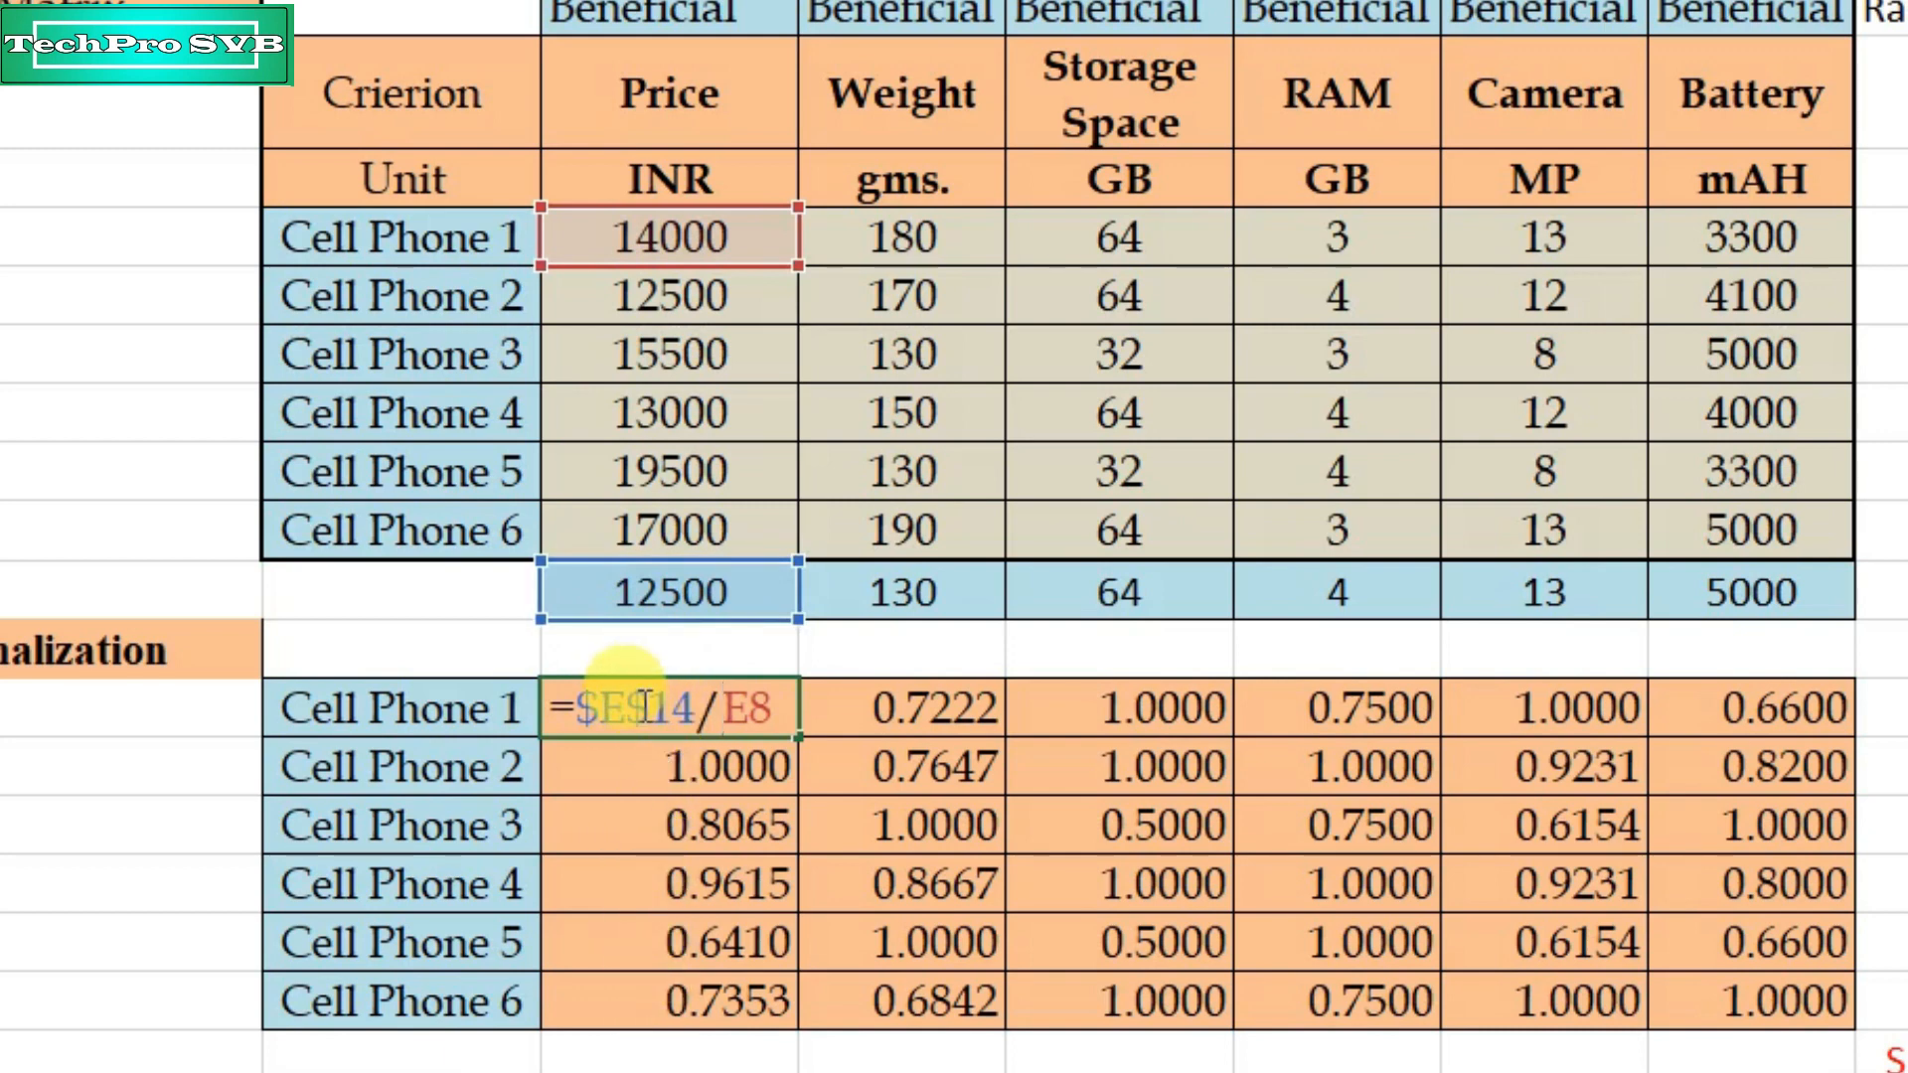
double_click(639, 766)
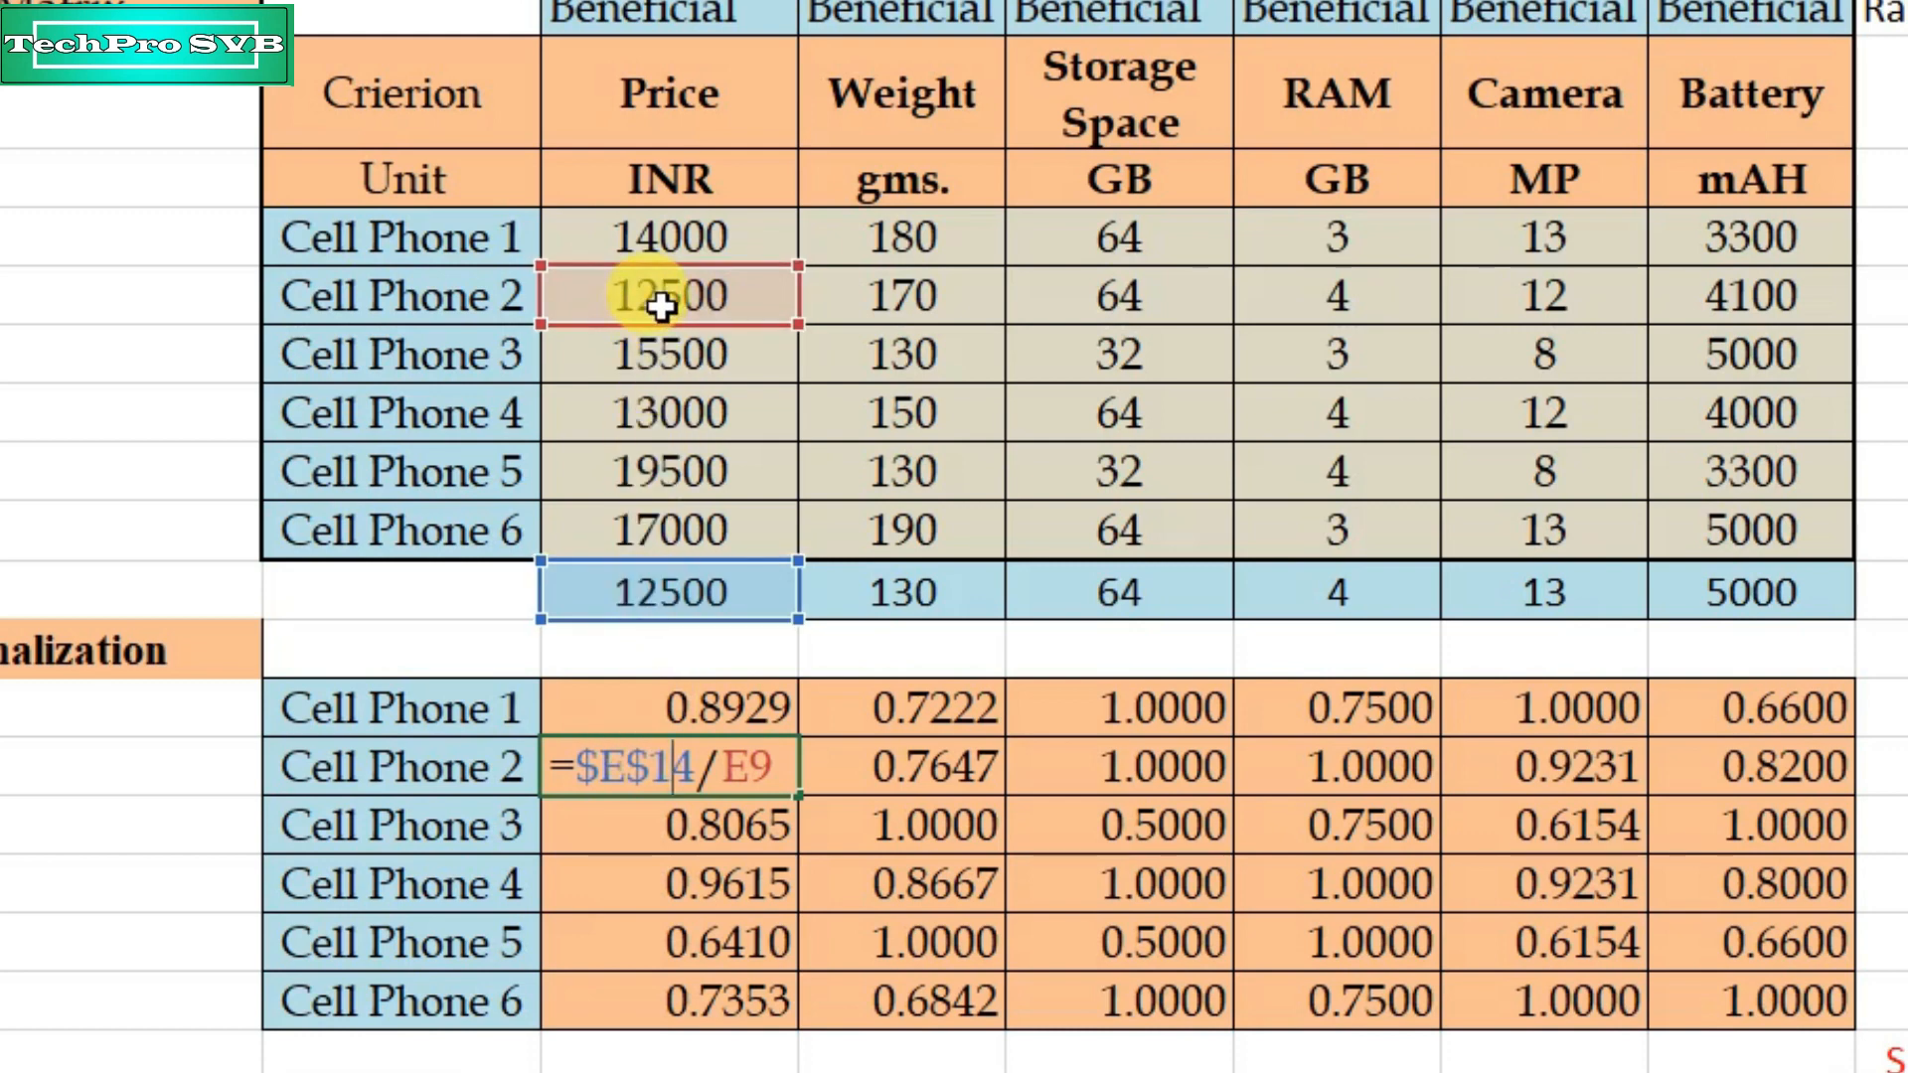
key("Return")
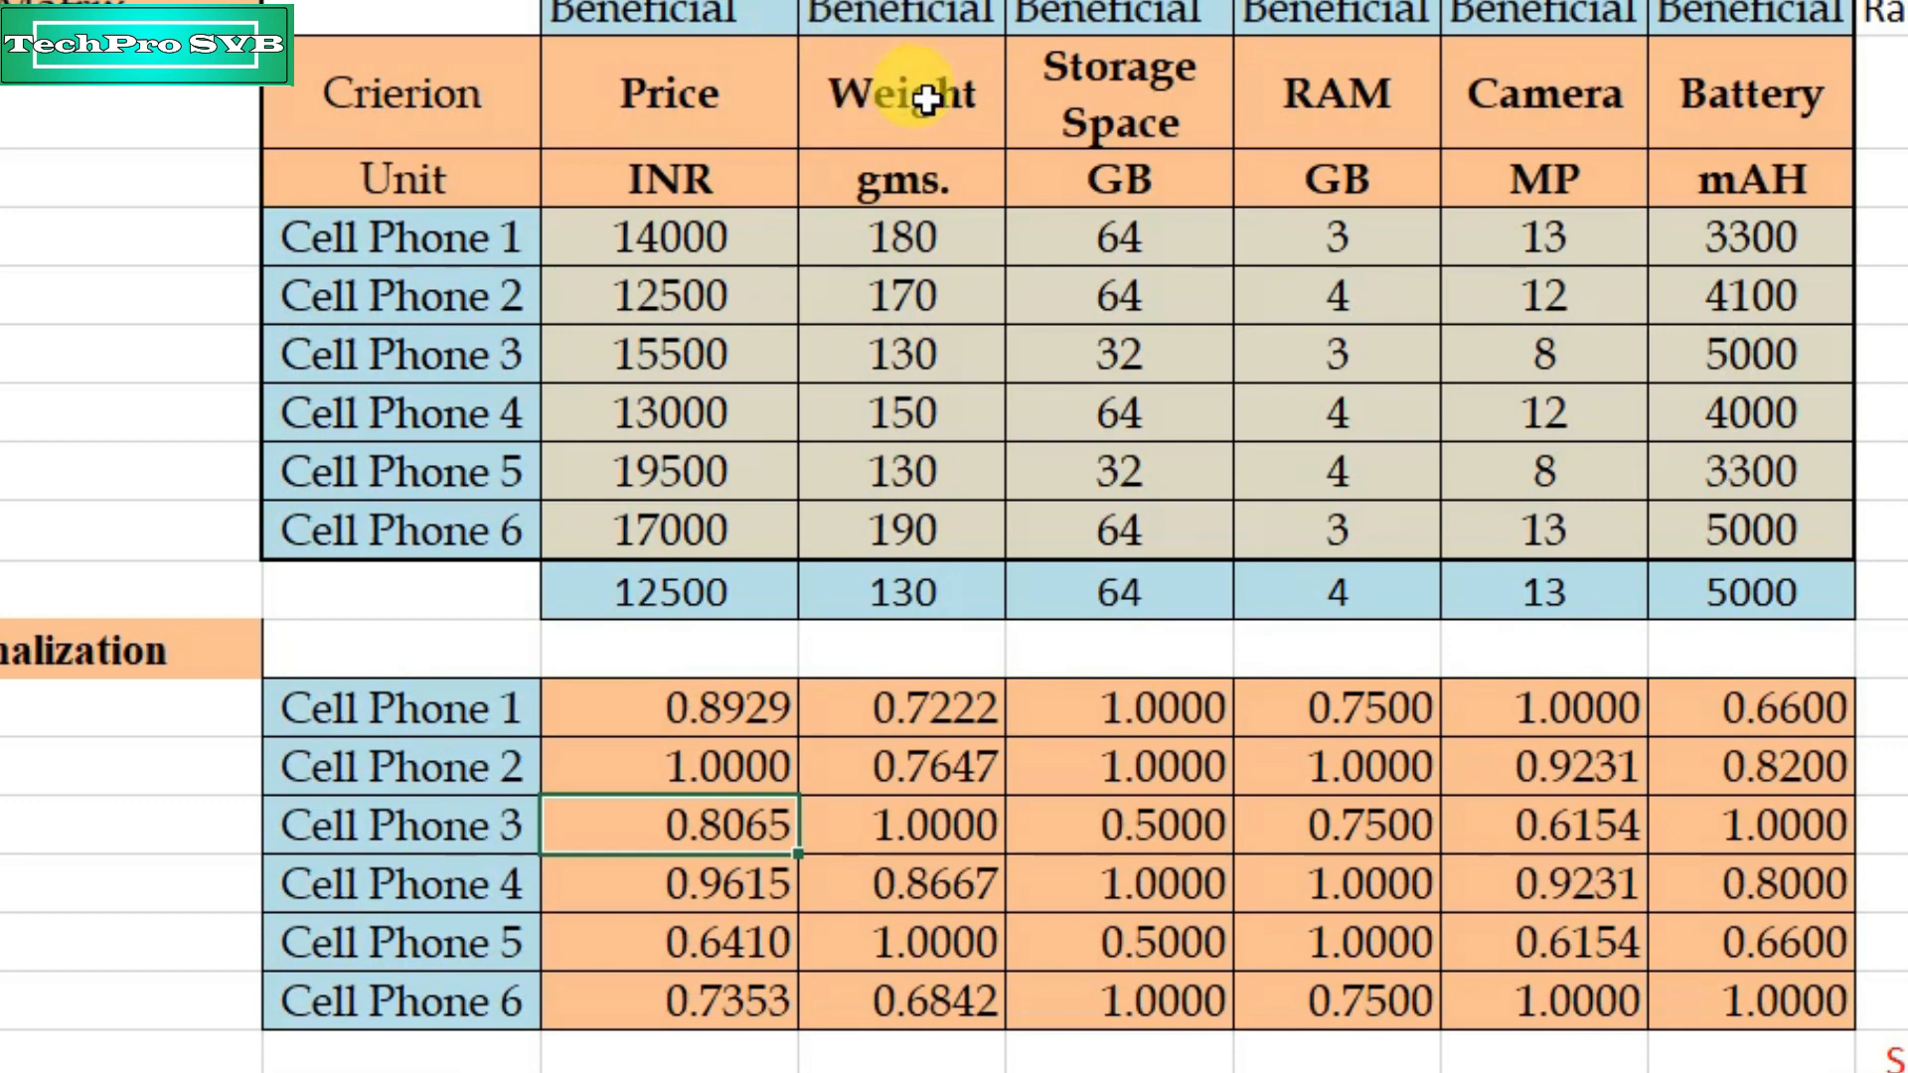
Inspect the normalization formulas in the Weight column for Cell Phone 1 and Cell Phone 2
double_click(929, 712)
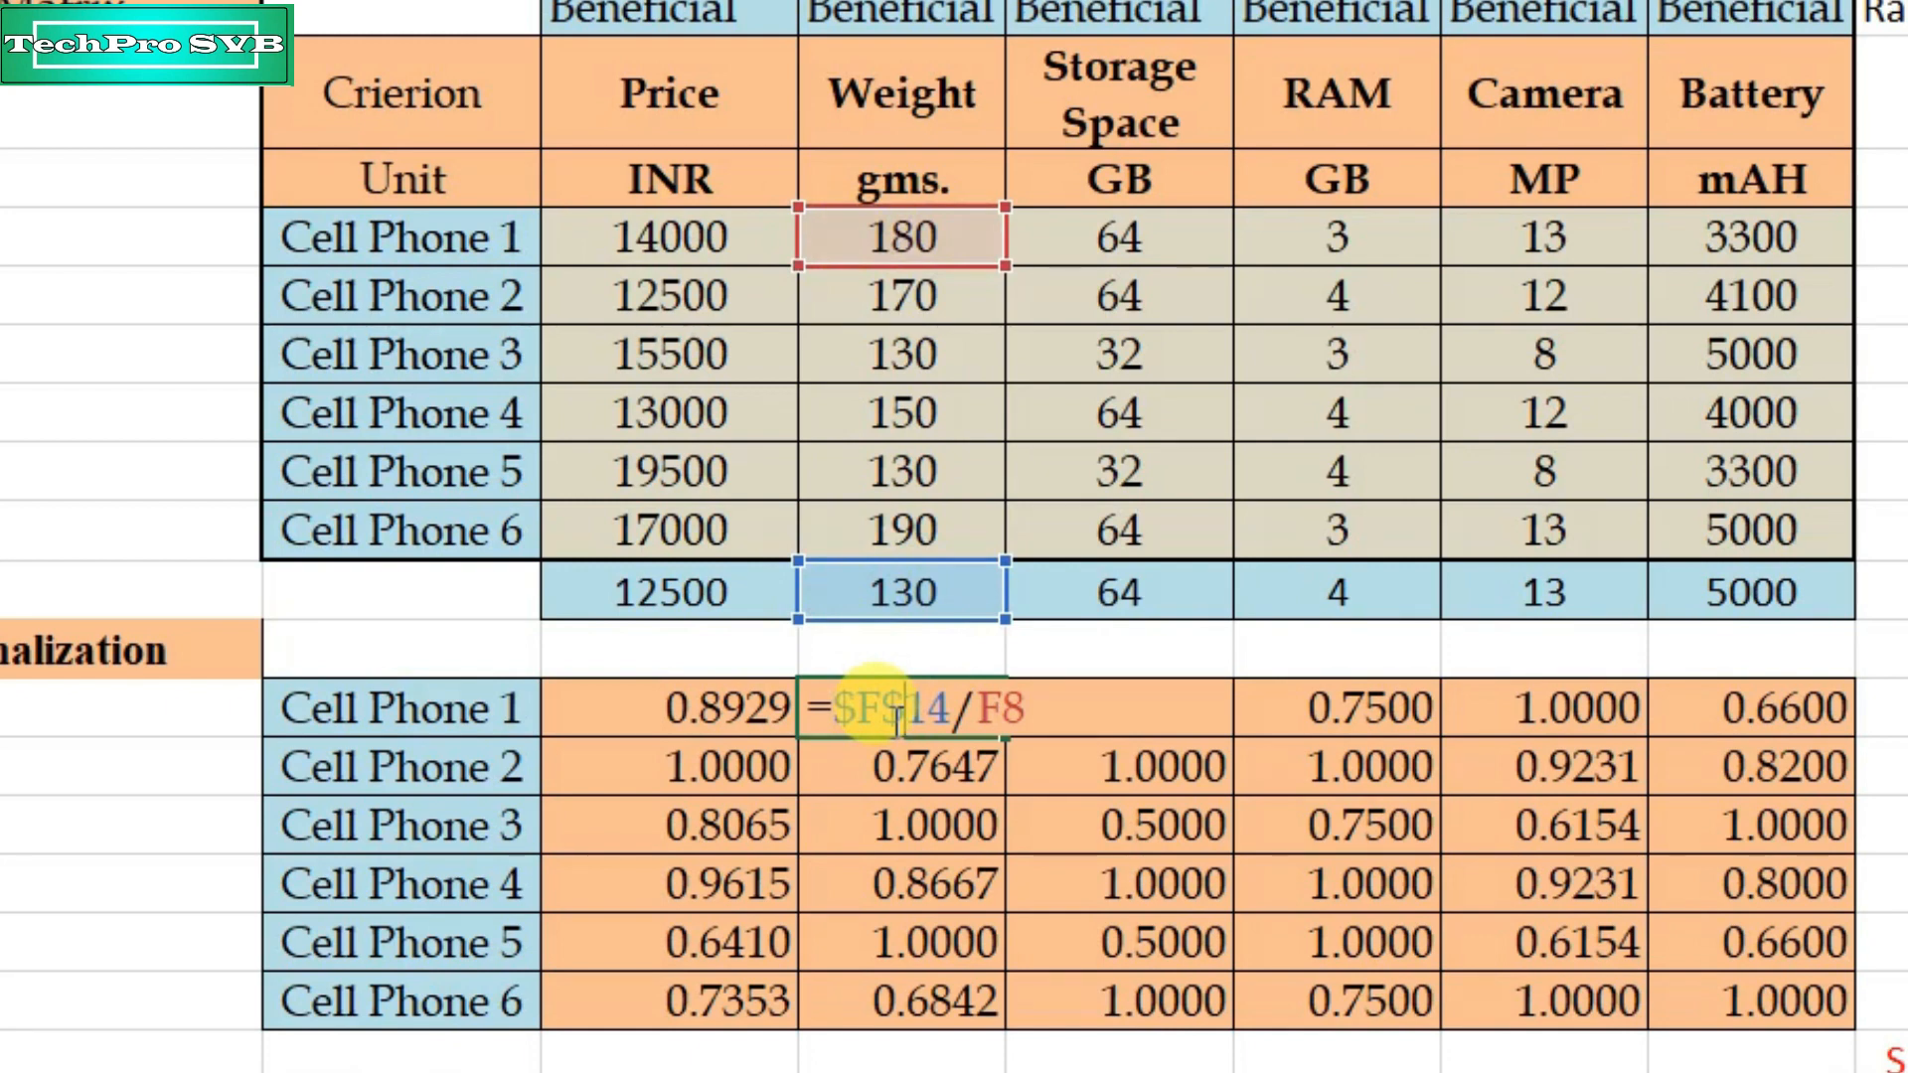
key("Return")
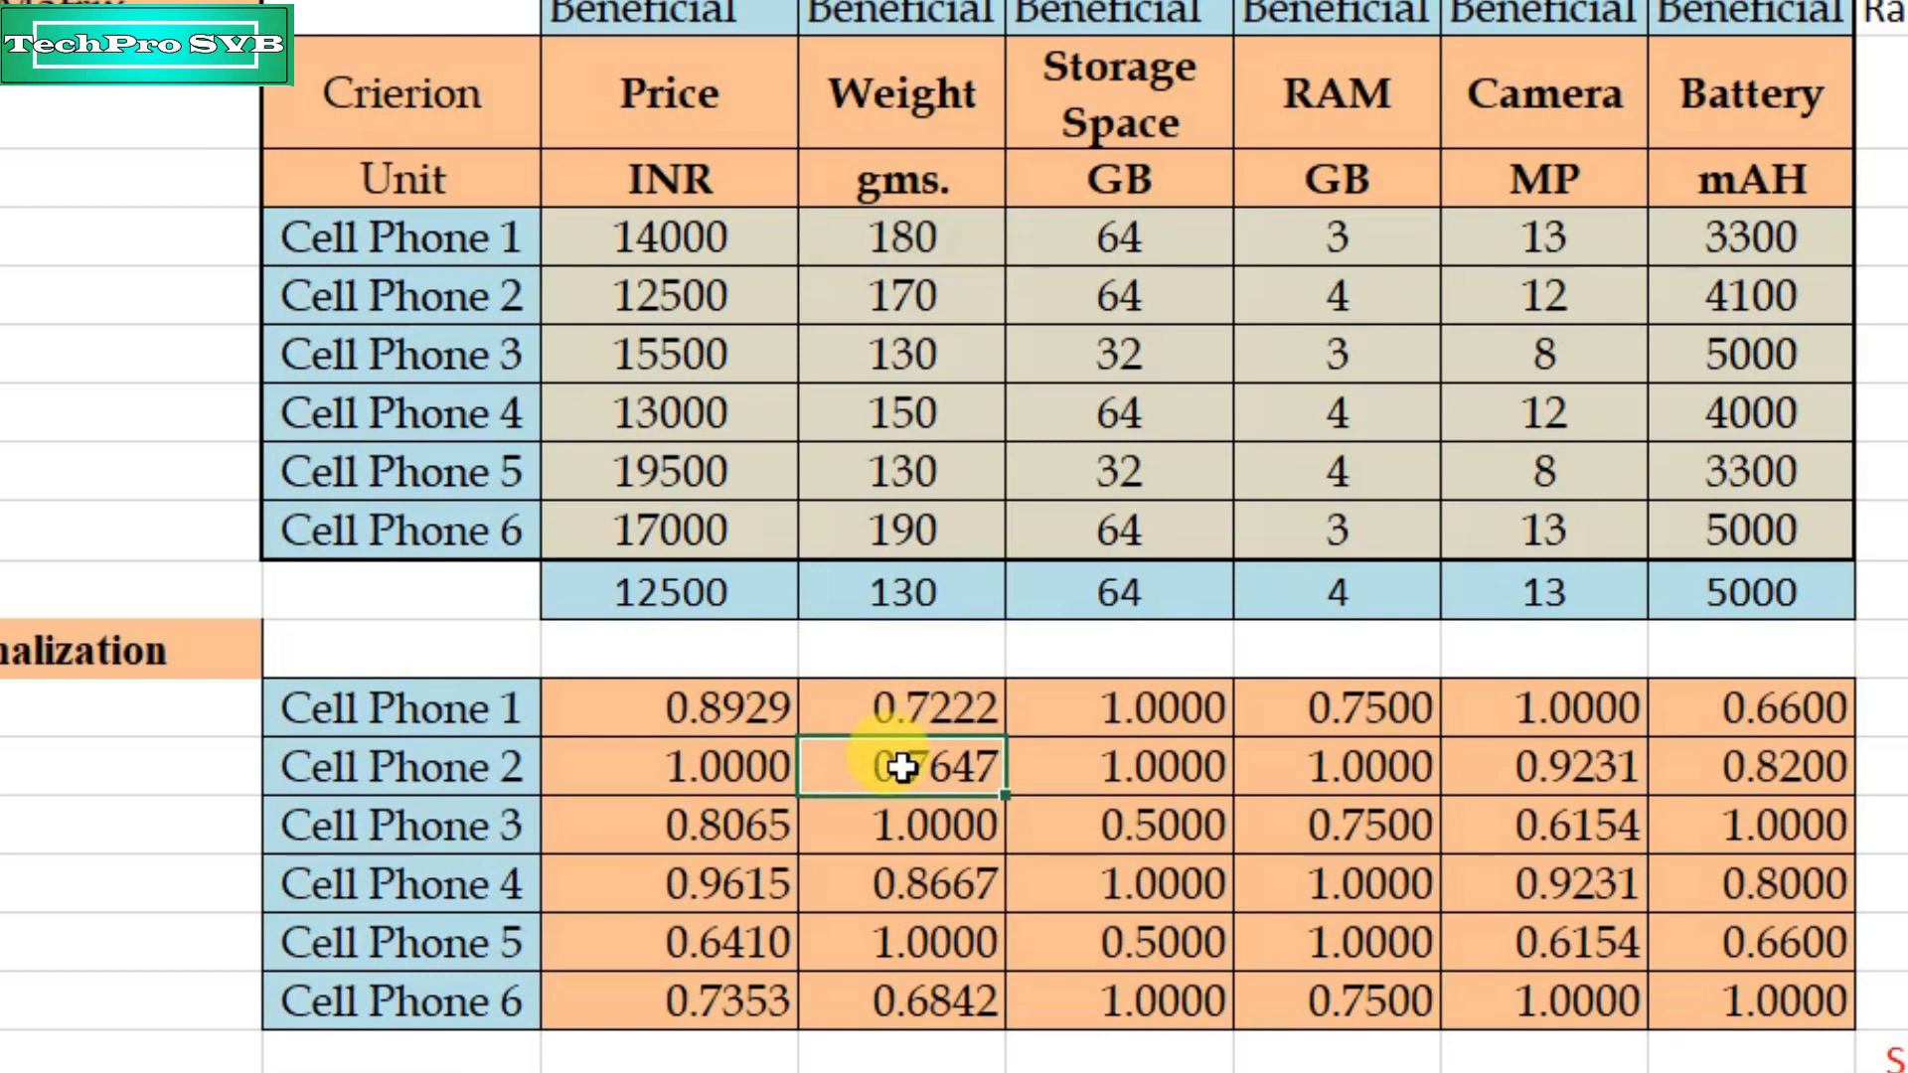
double_click(902, 766)
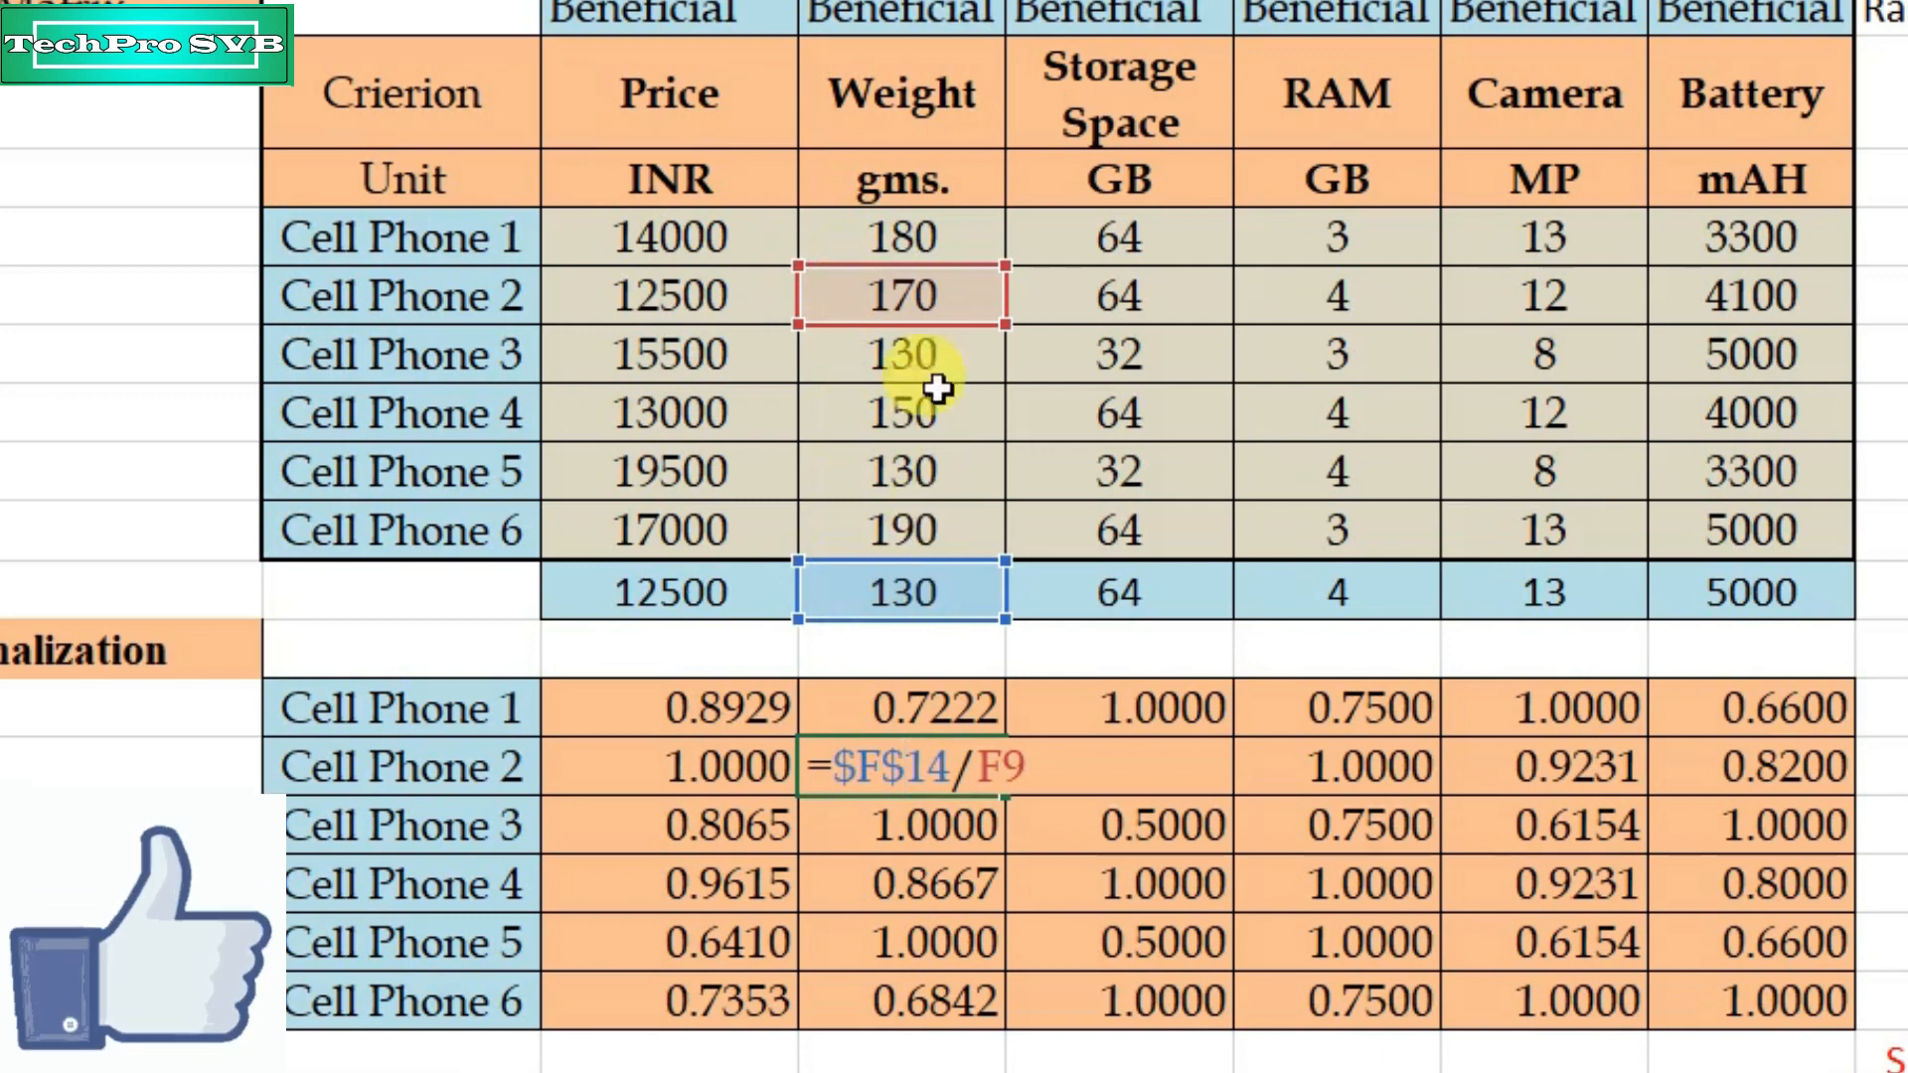
key("Return")
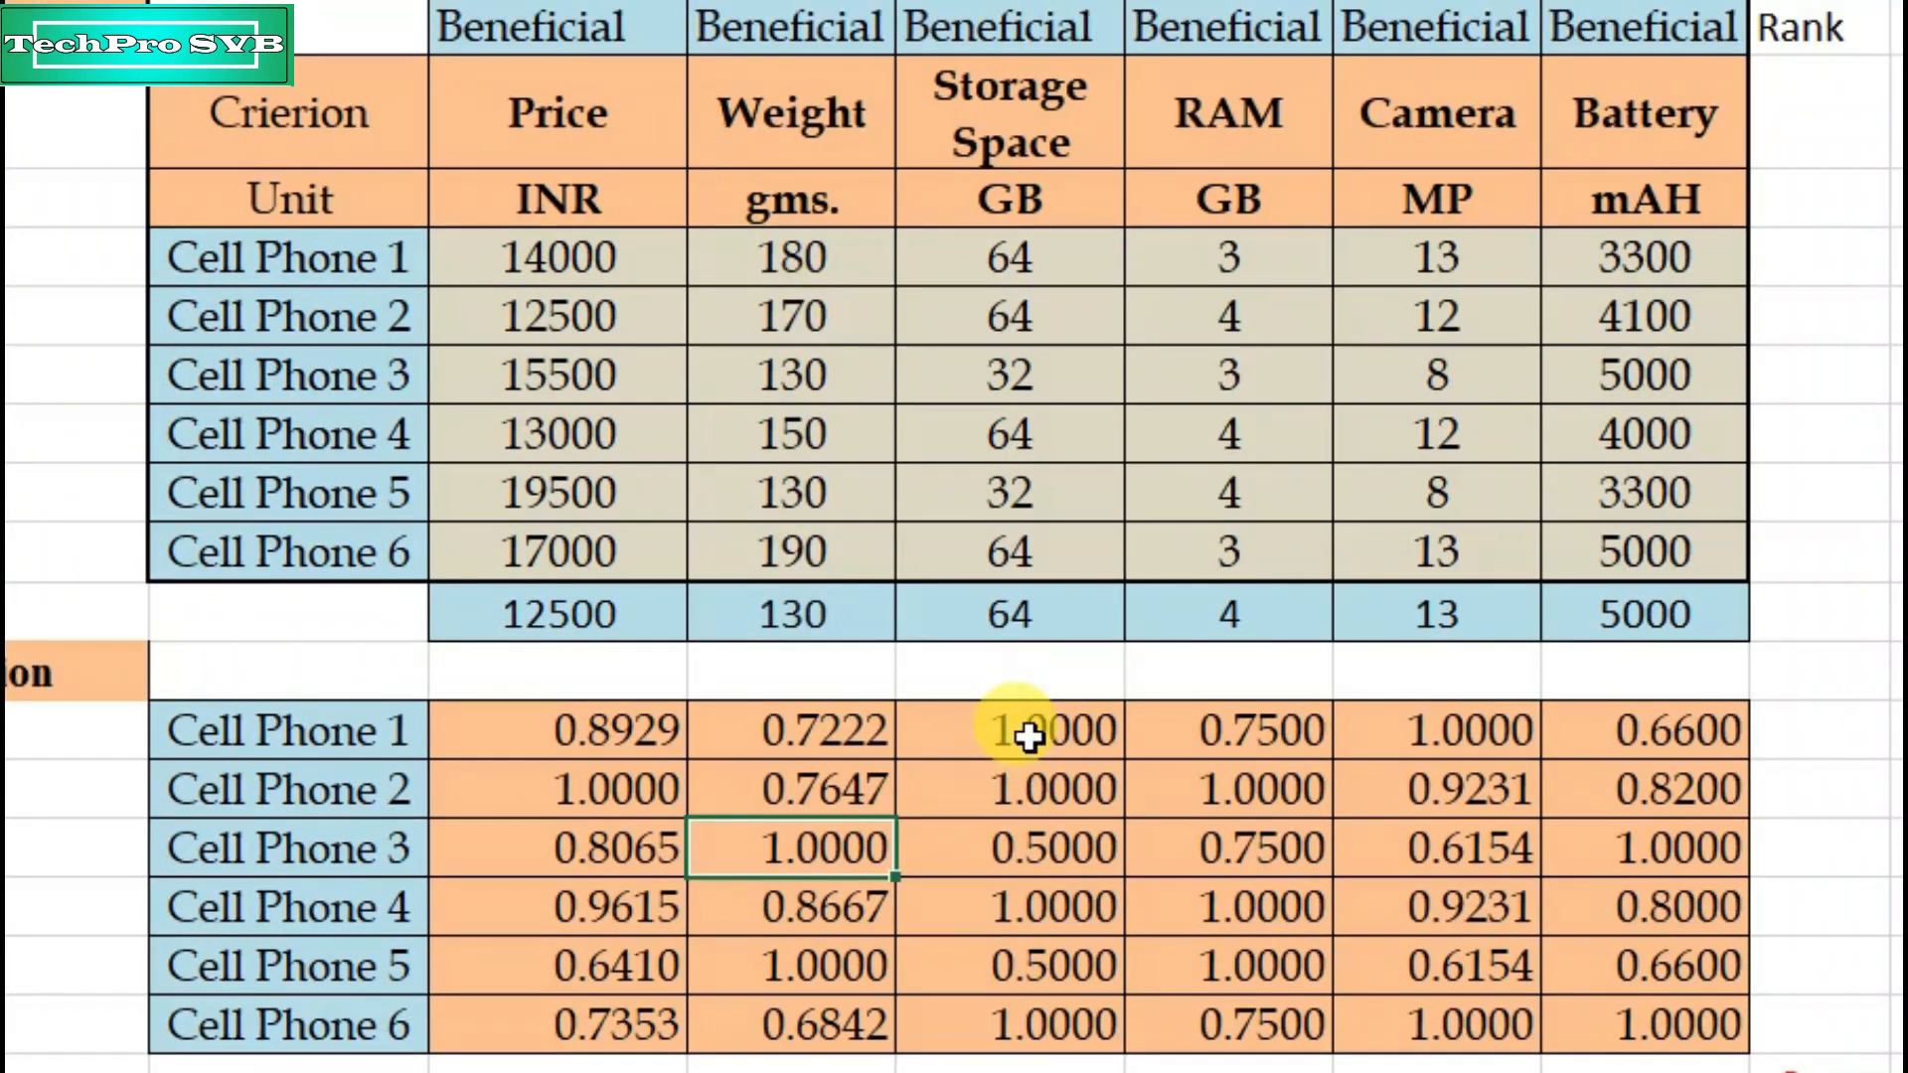
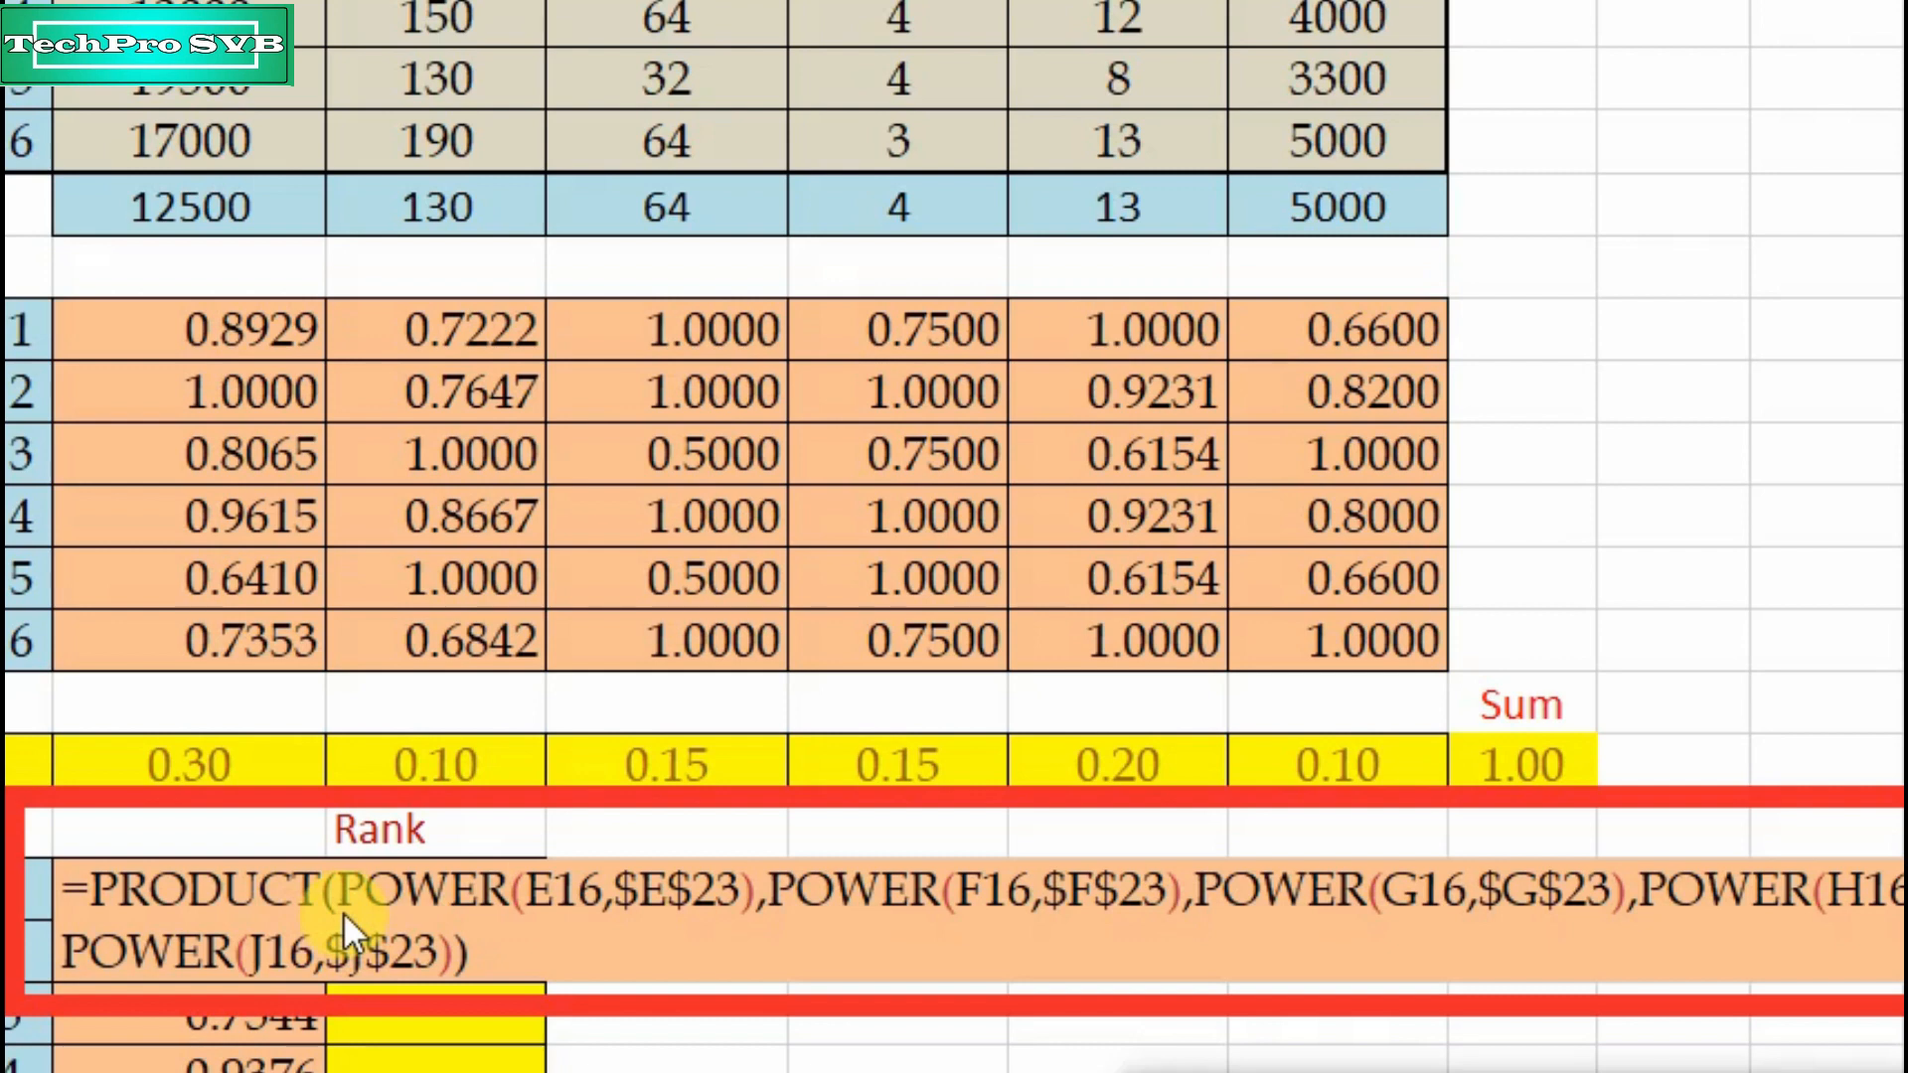
Examine how the performance scores of Cell Phone 1 and Cell Phone 2 are calculated from the normalized values and weights
left_click_drag(343, 911, 765, 938)
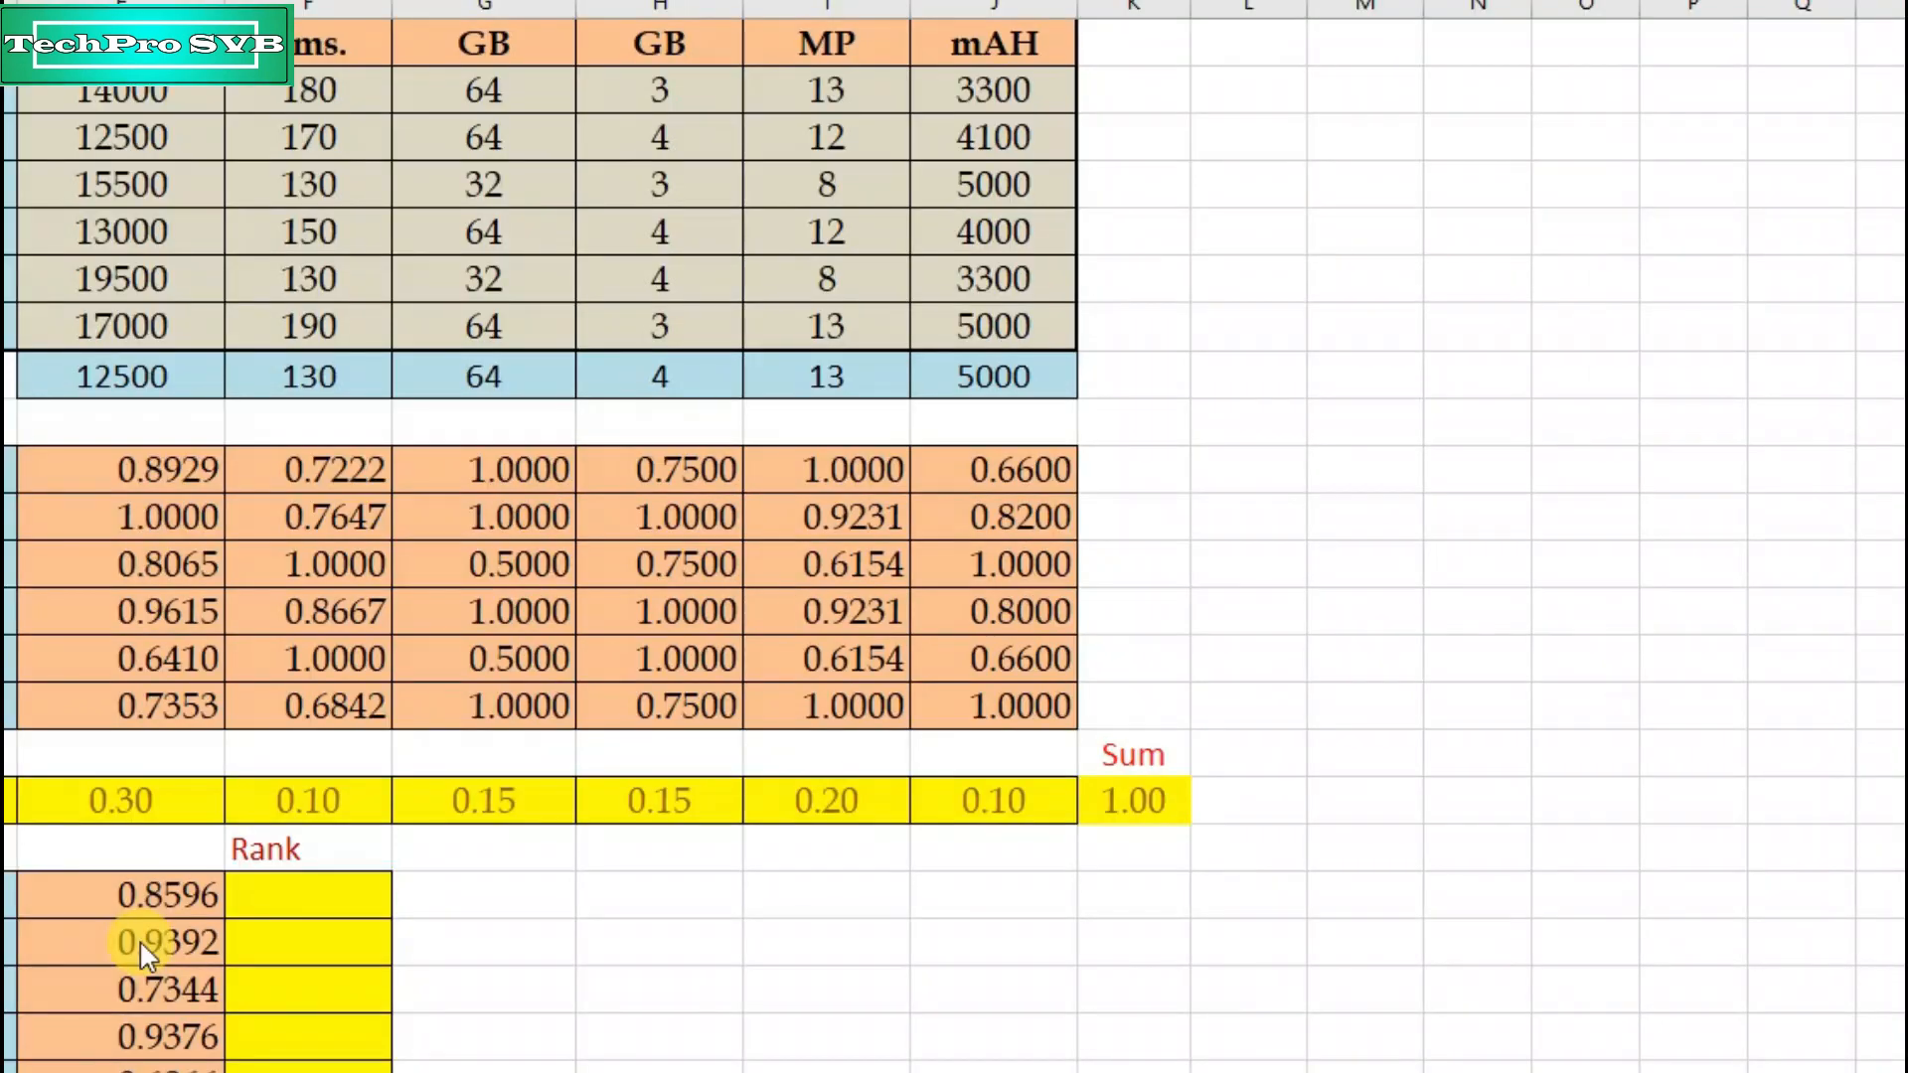
double_click(616, 807)
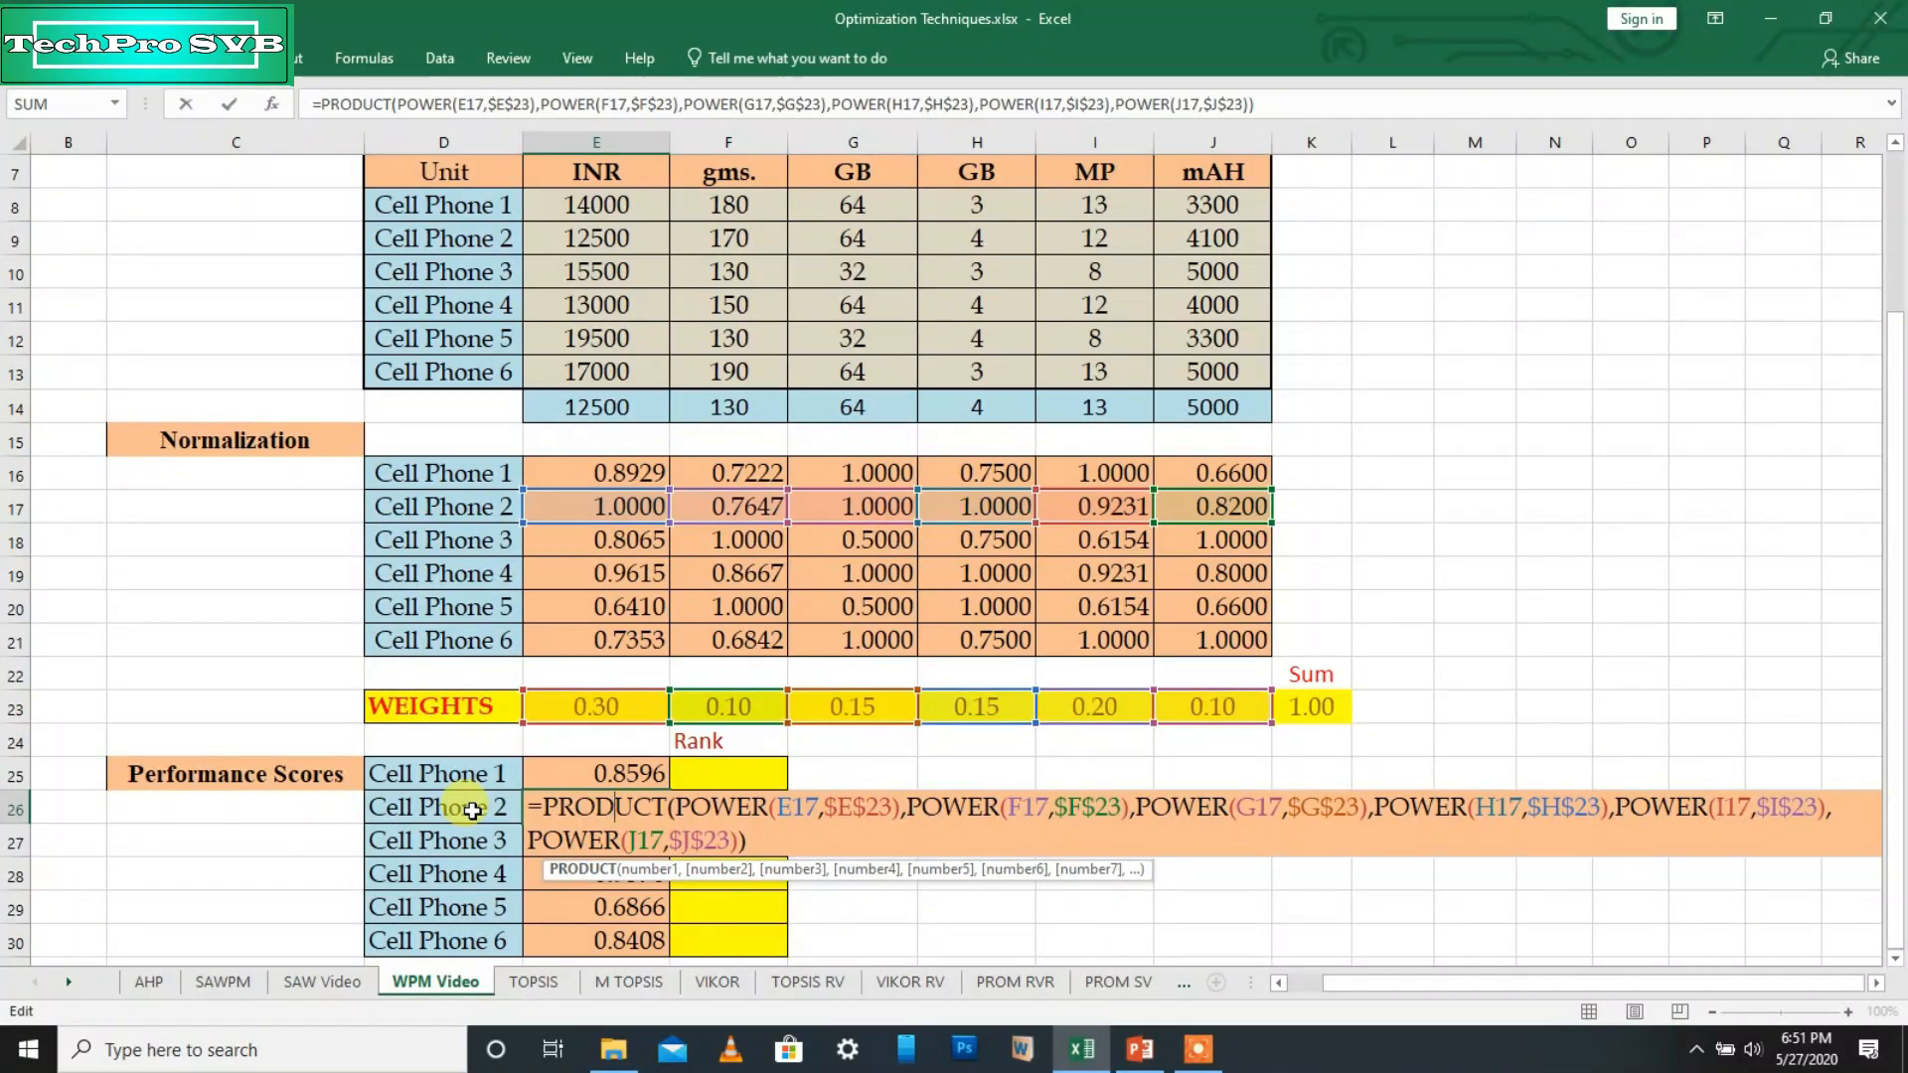
key("Return")
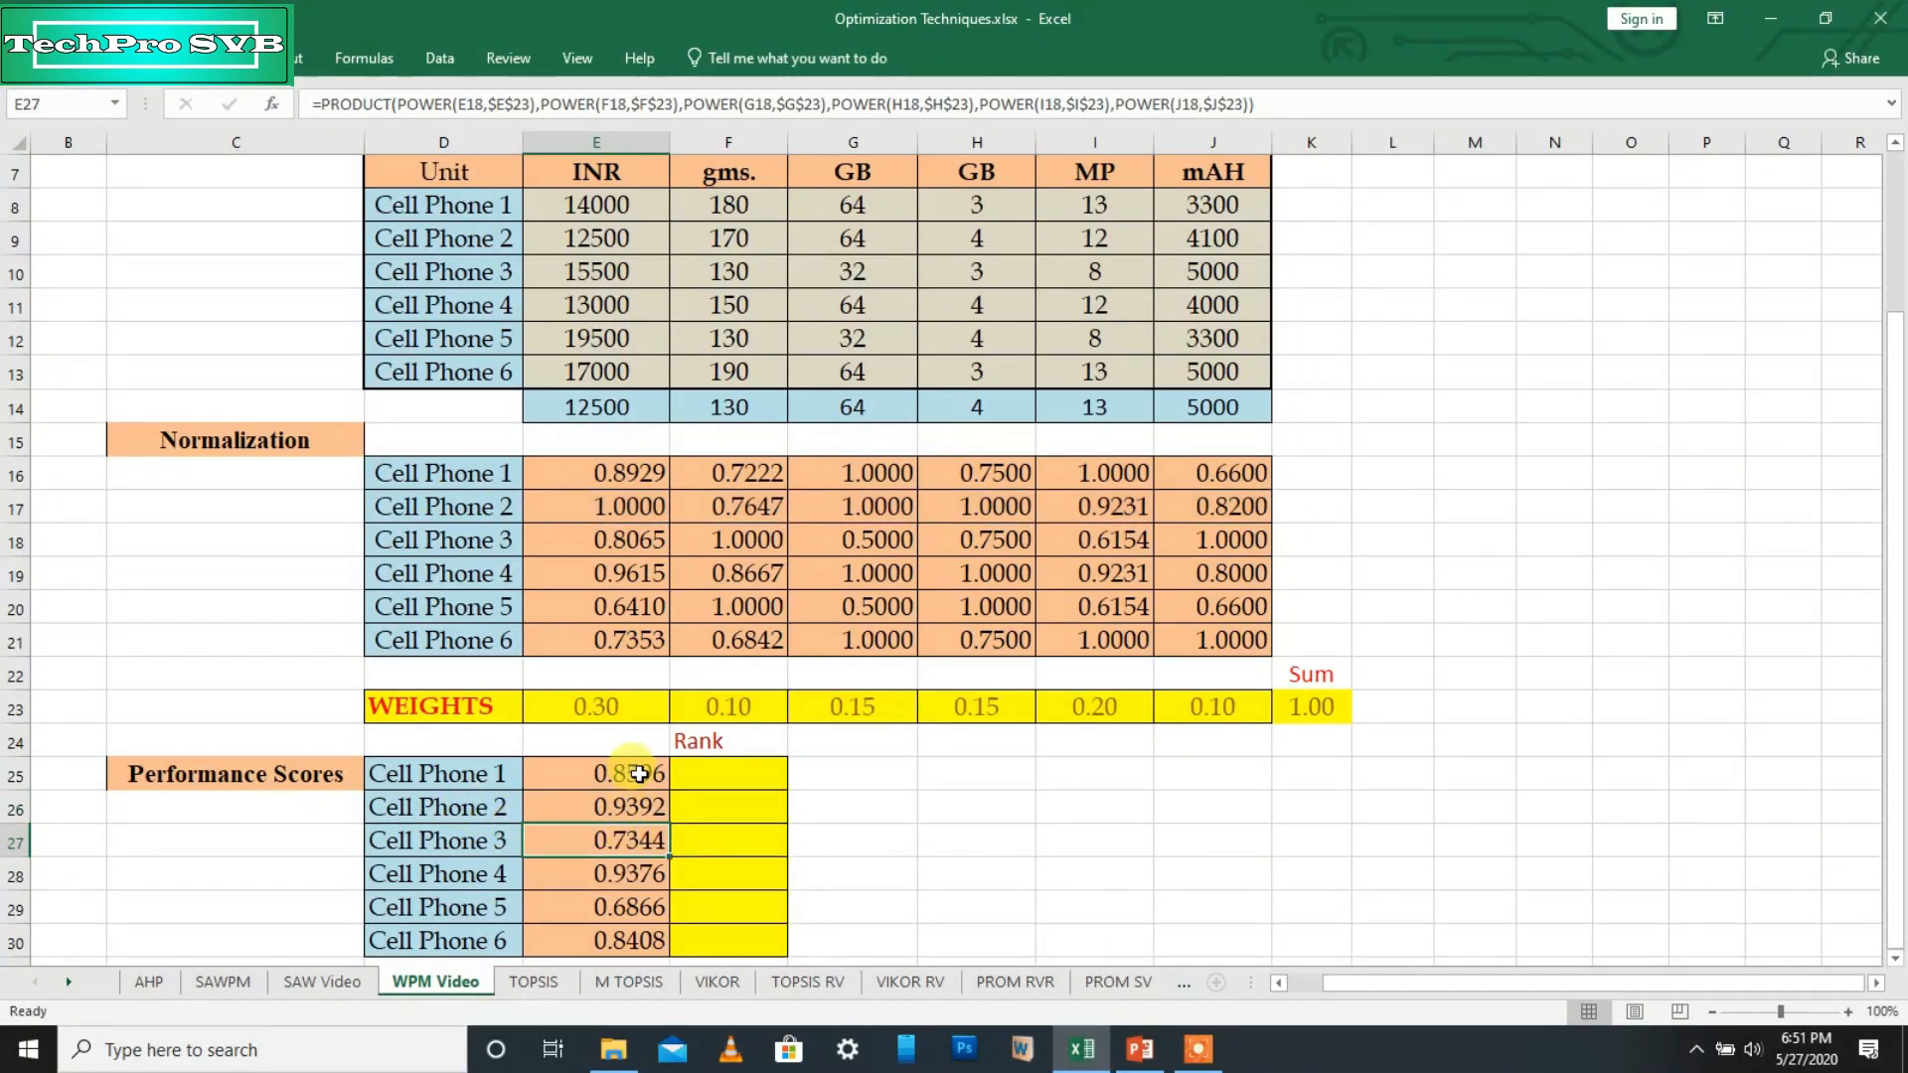
left_click_drag(639, 774, 618, 942)
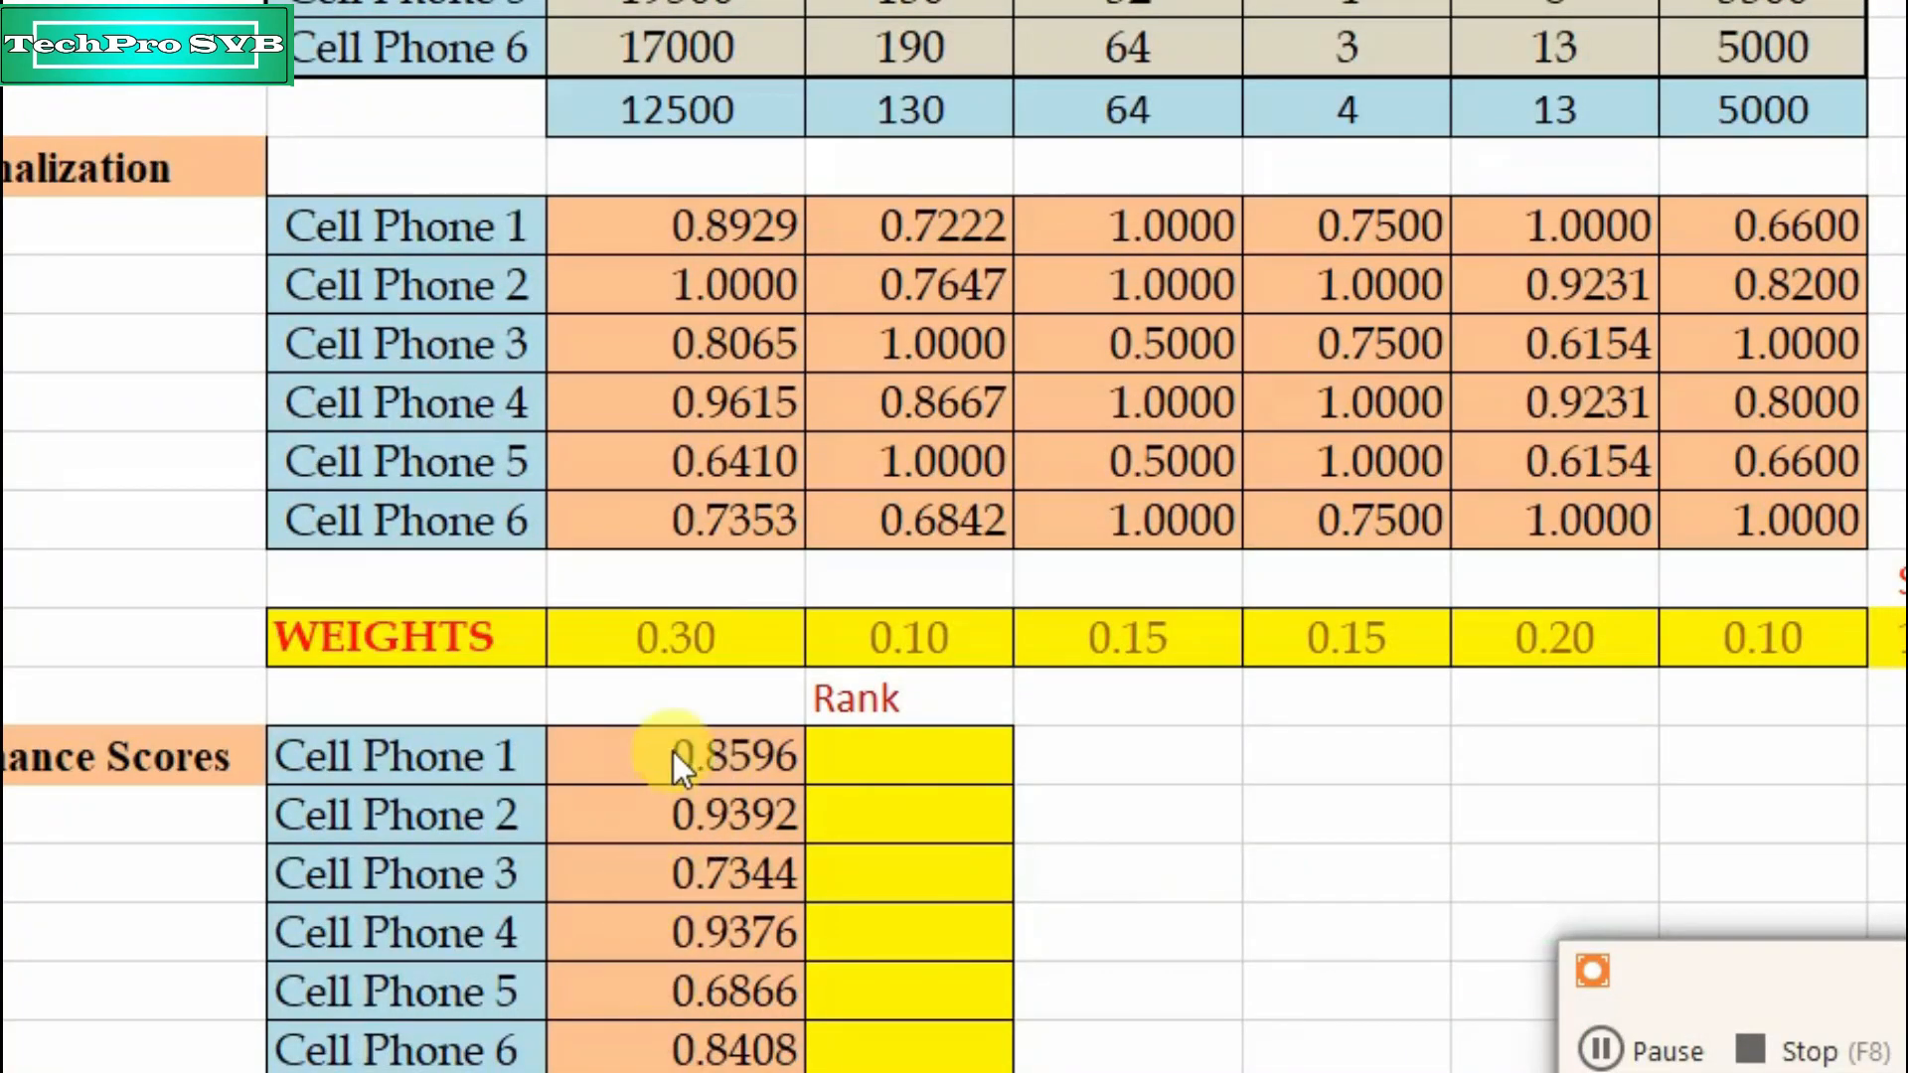
left_click_drag(672, 751, 850, 1061)
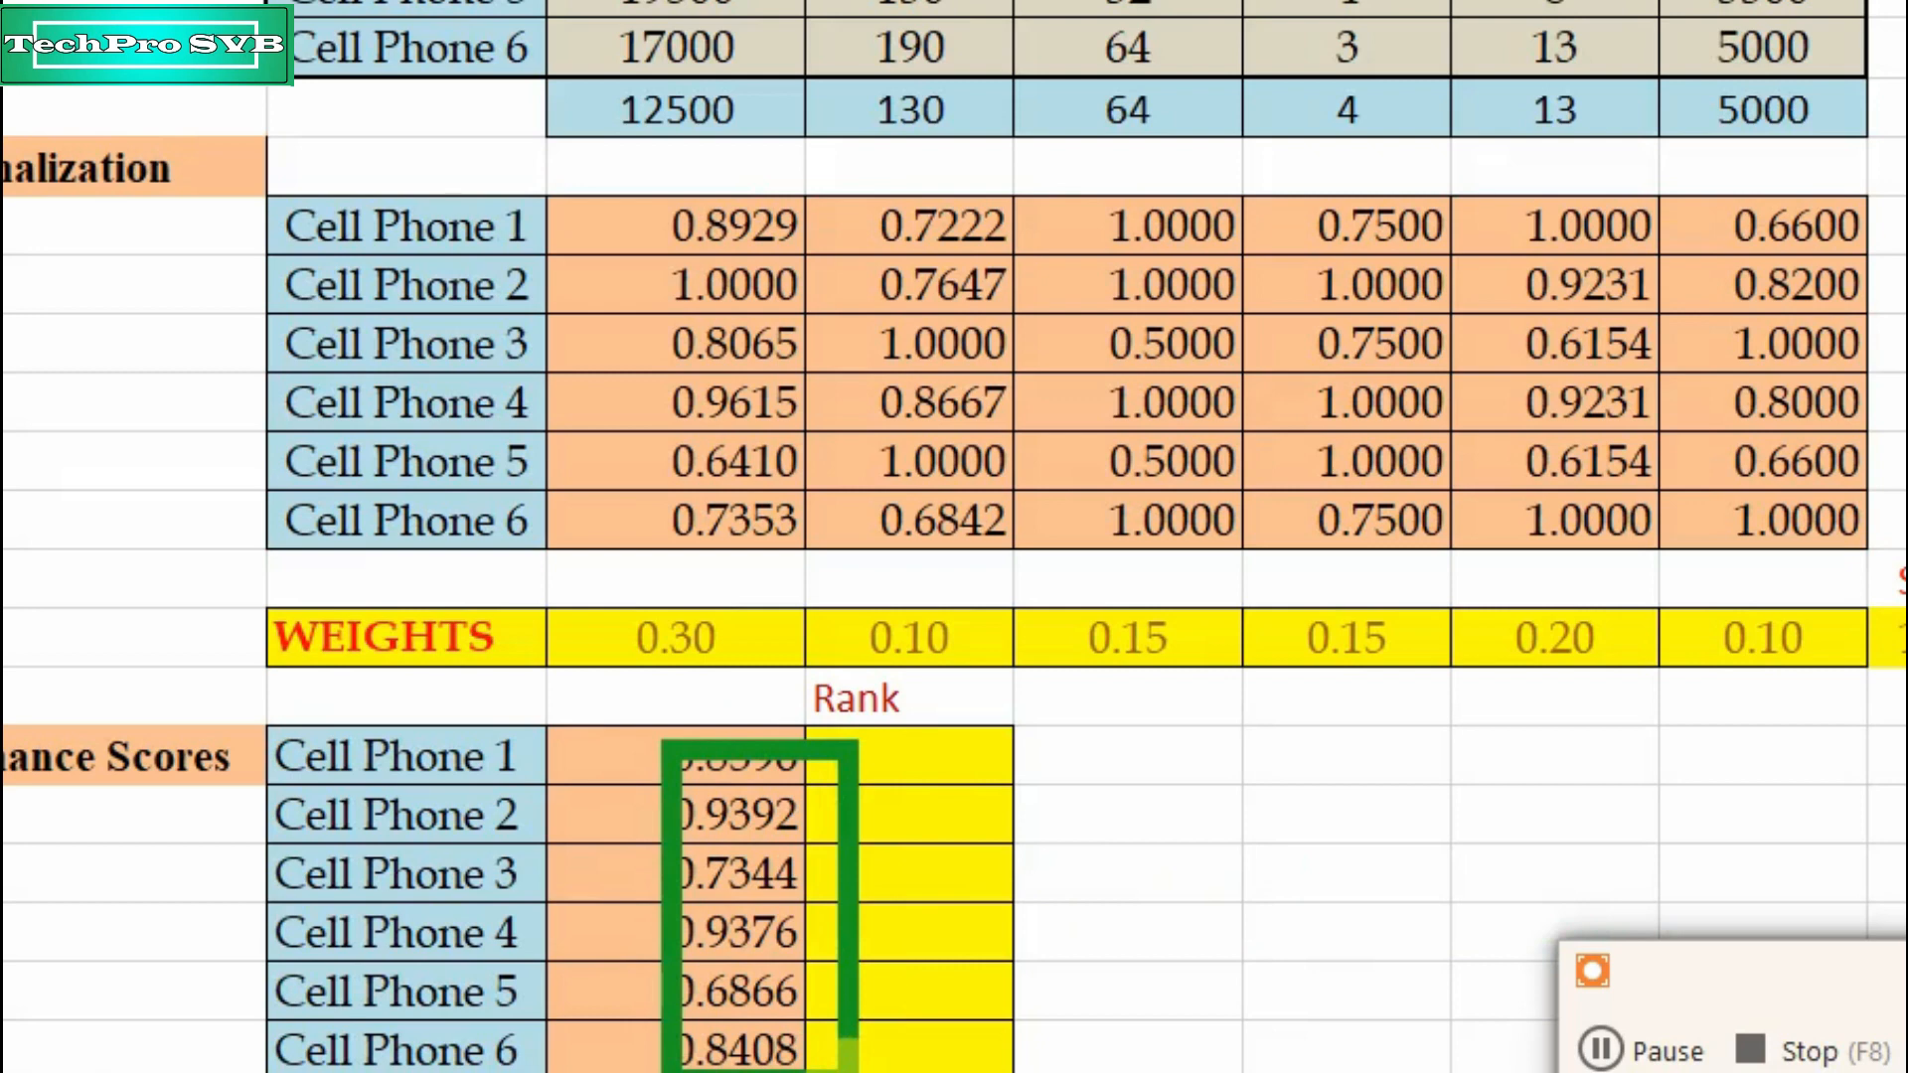
key("Escape")
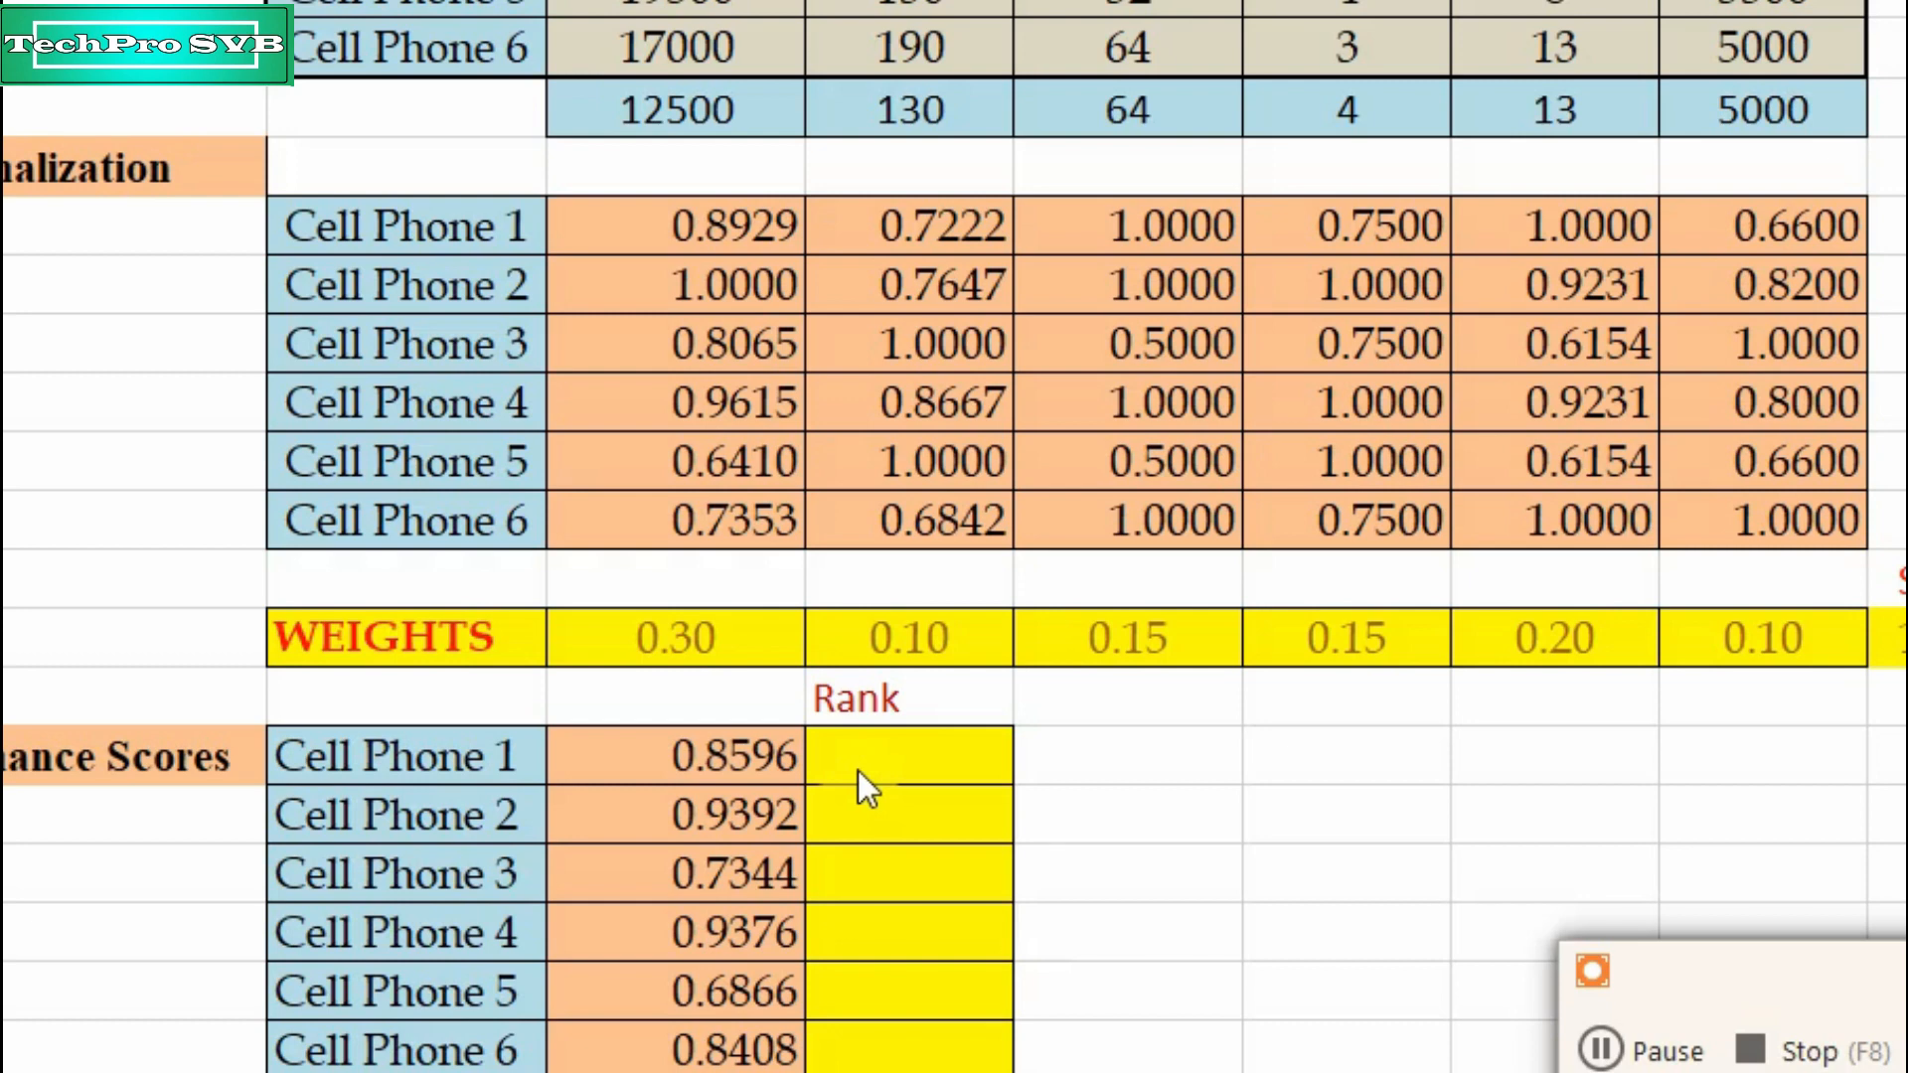
left_click(1671, 1053)
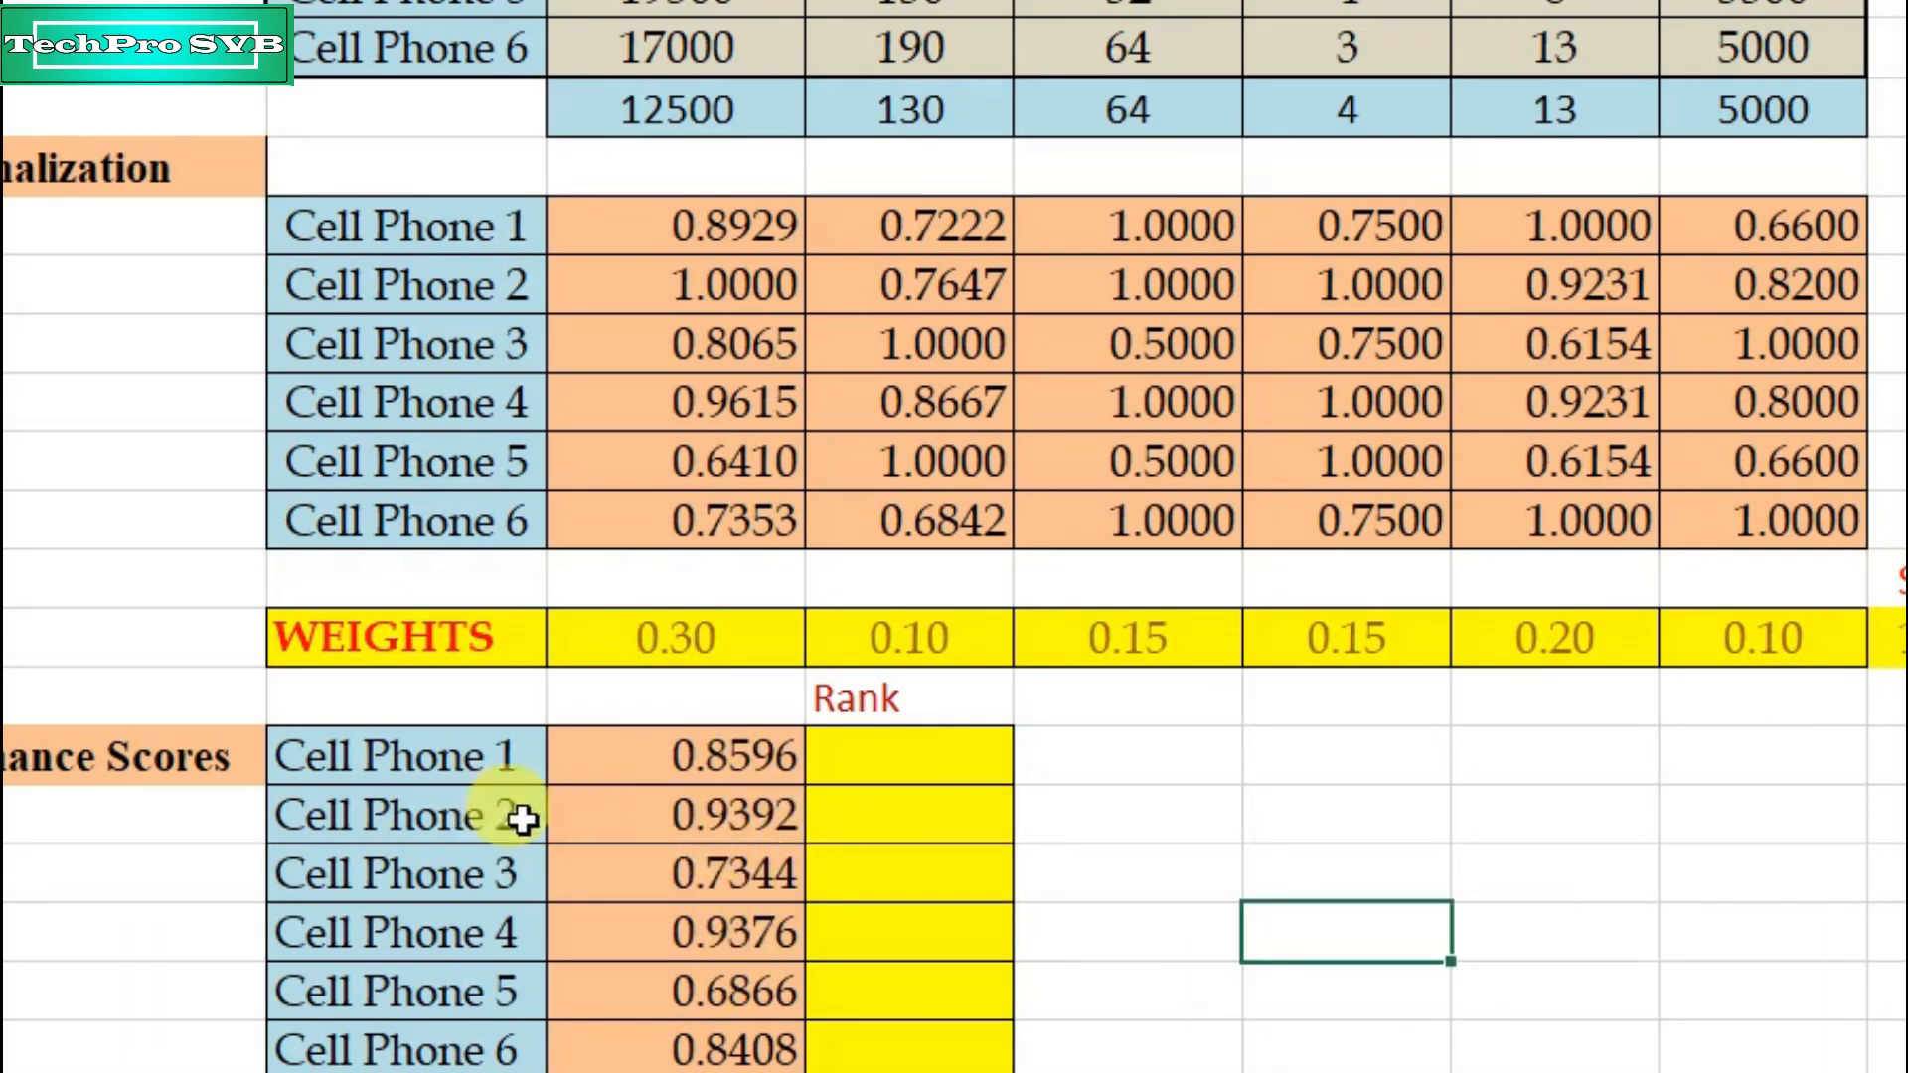
Fill in the Rank column by descending performance score: 3, 1, 5, 2, 6 and 4 for Cell Phones 1 to 6
left_click(904, 823)
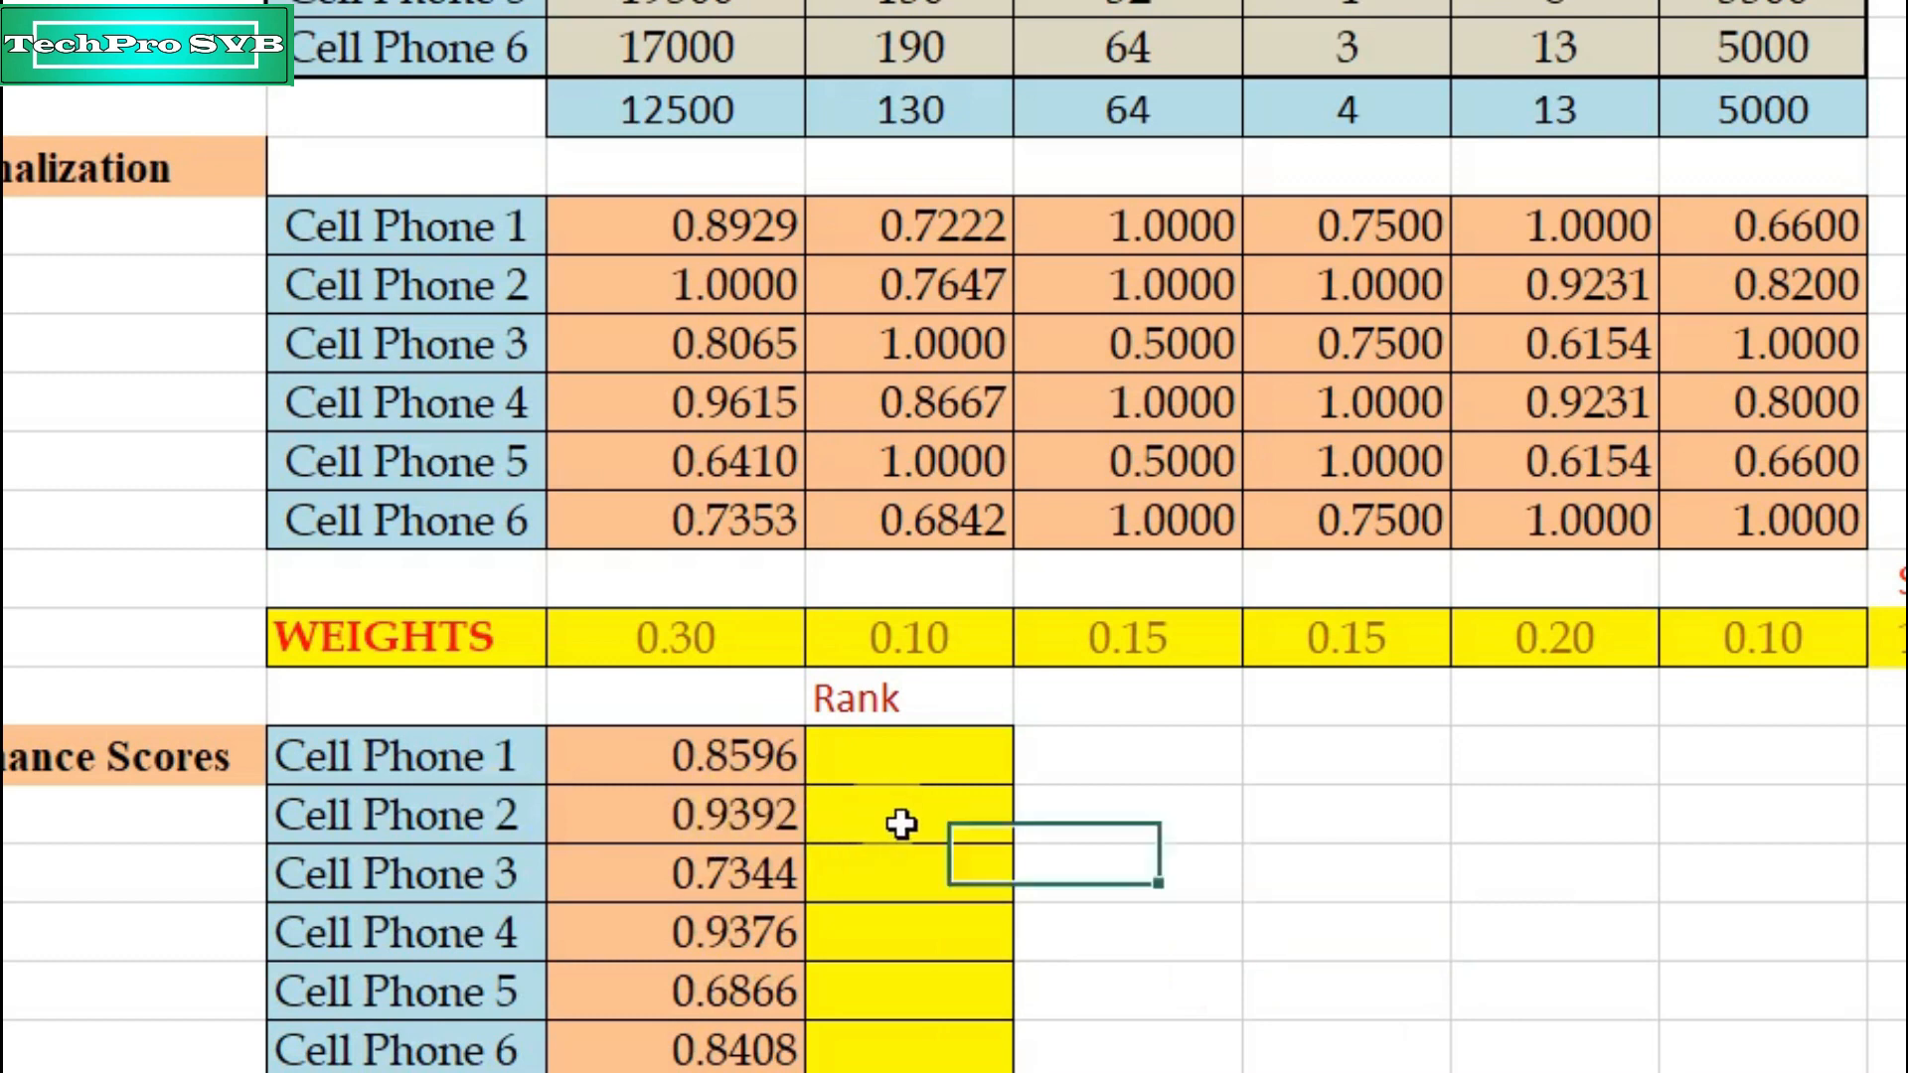
double_click(904, 823)
type("1")
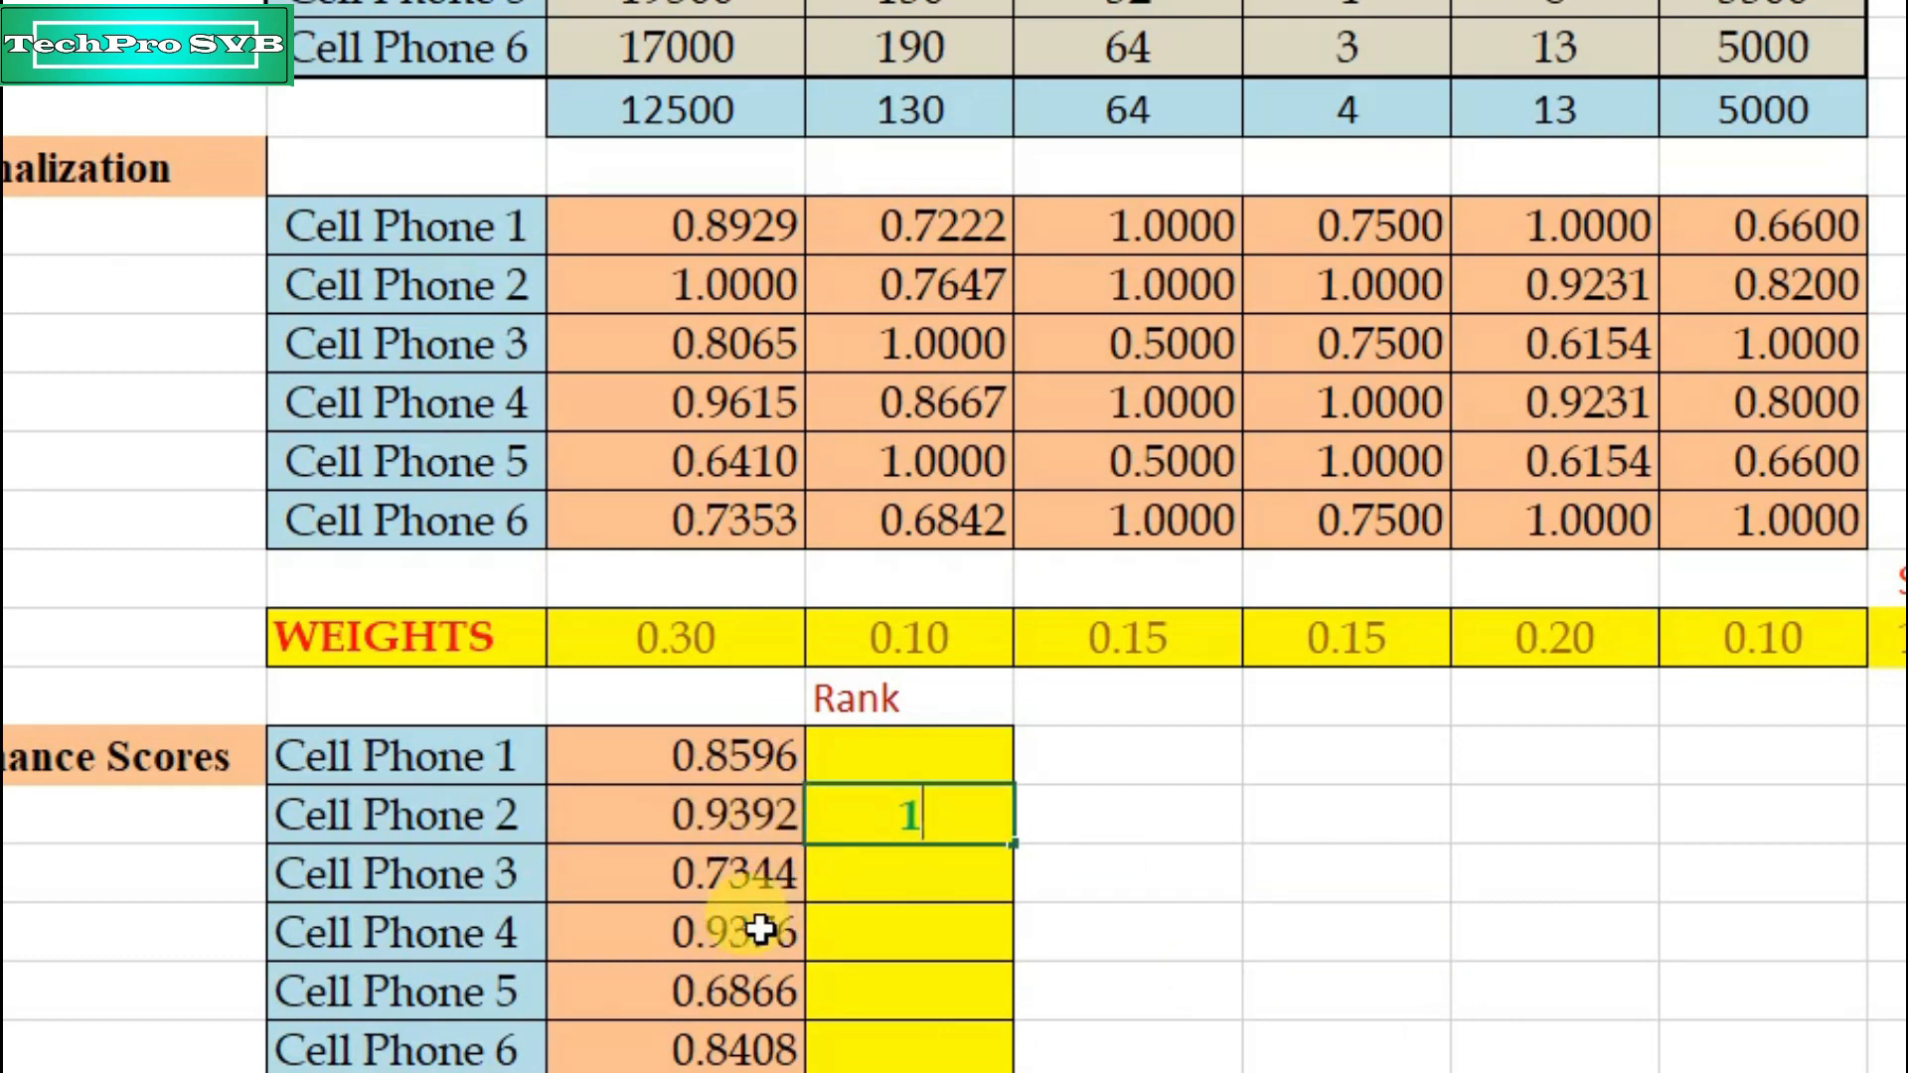
key("Return")
left_click(860, 937)
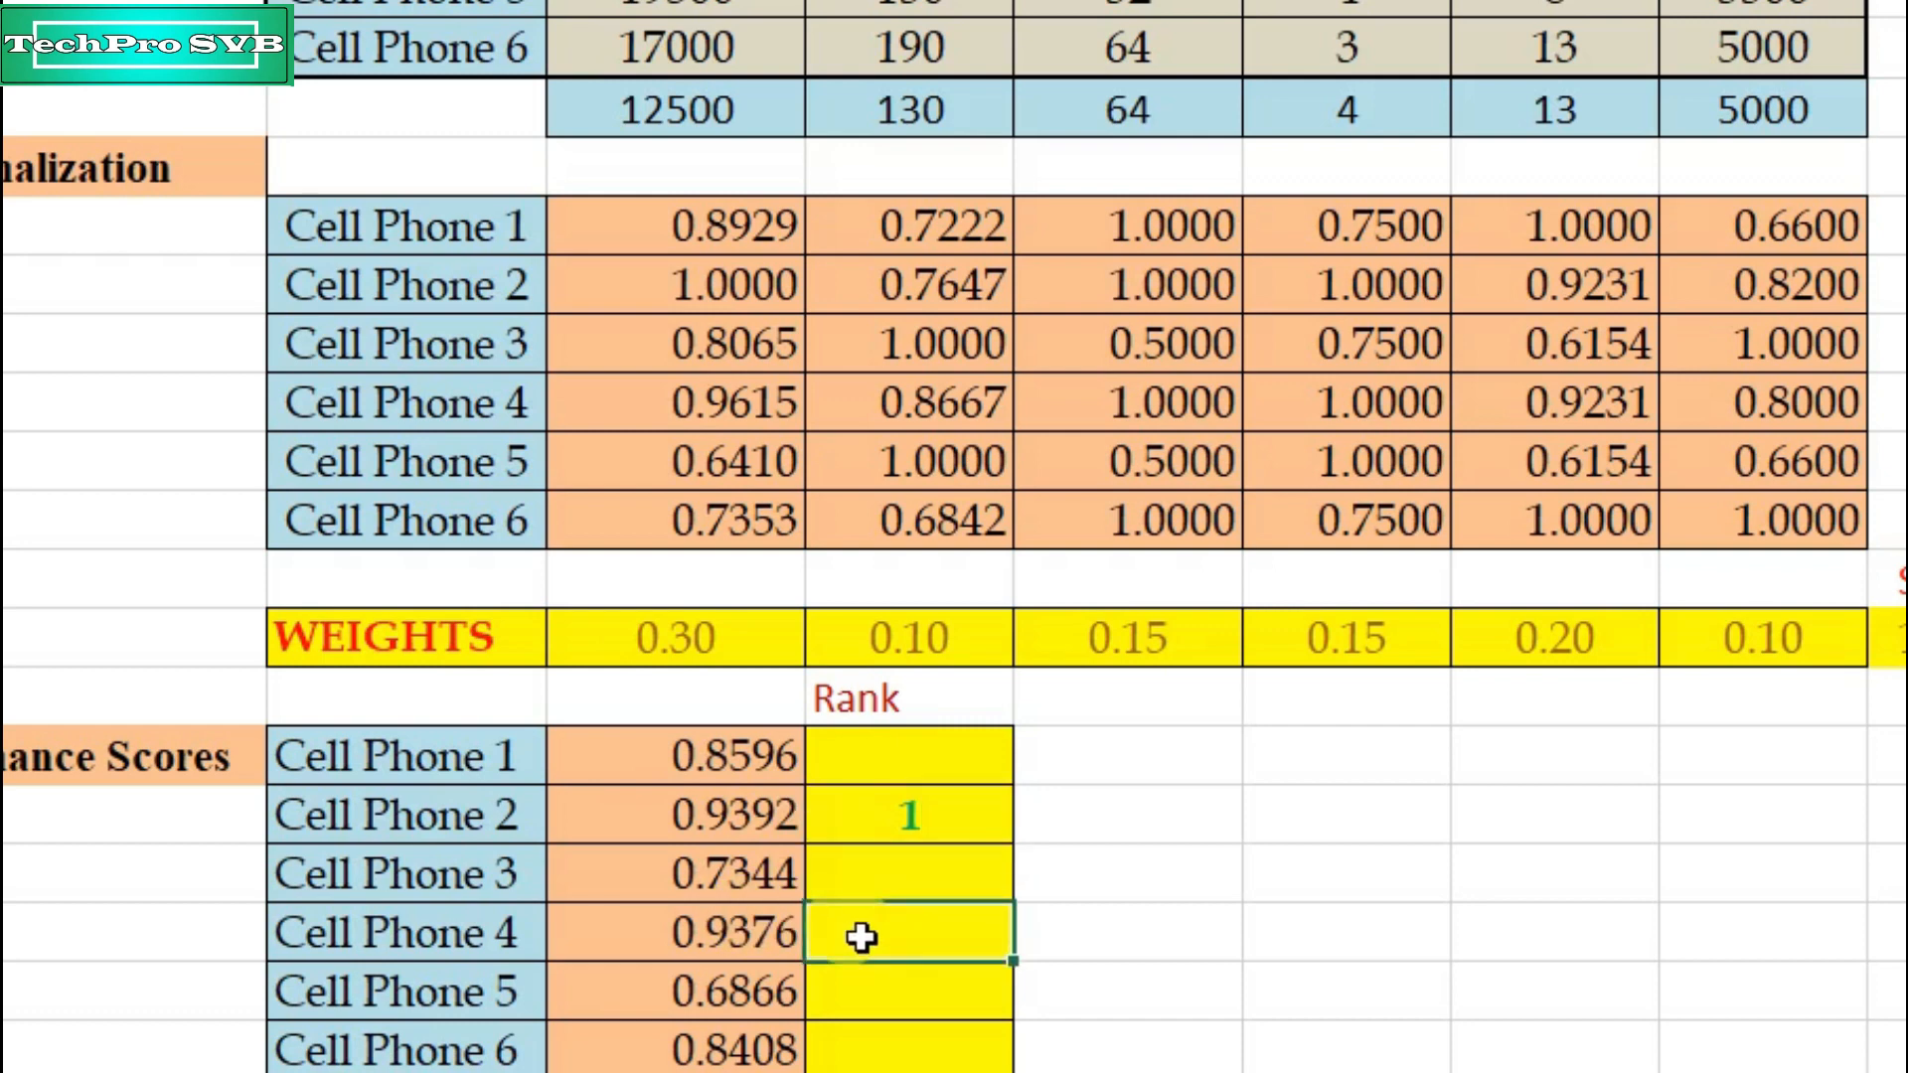
double_click(860, 937)
type("2")
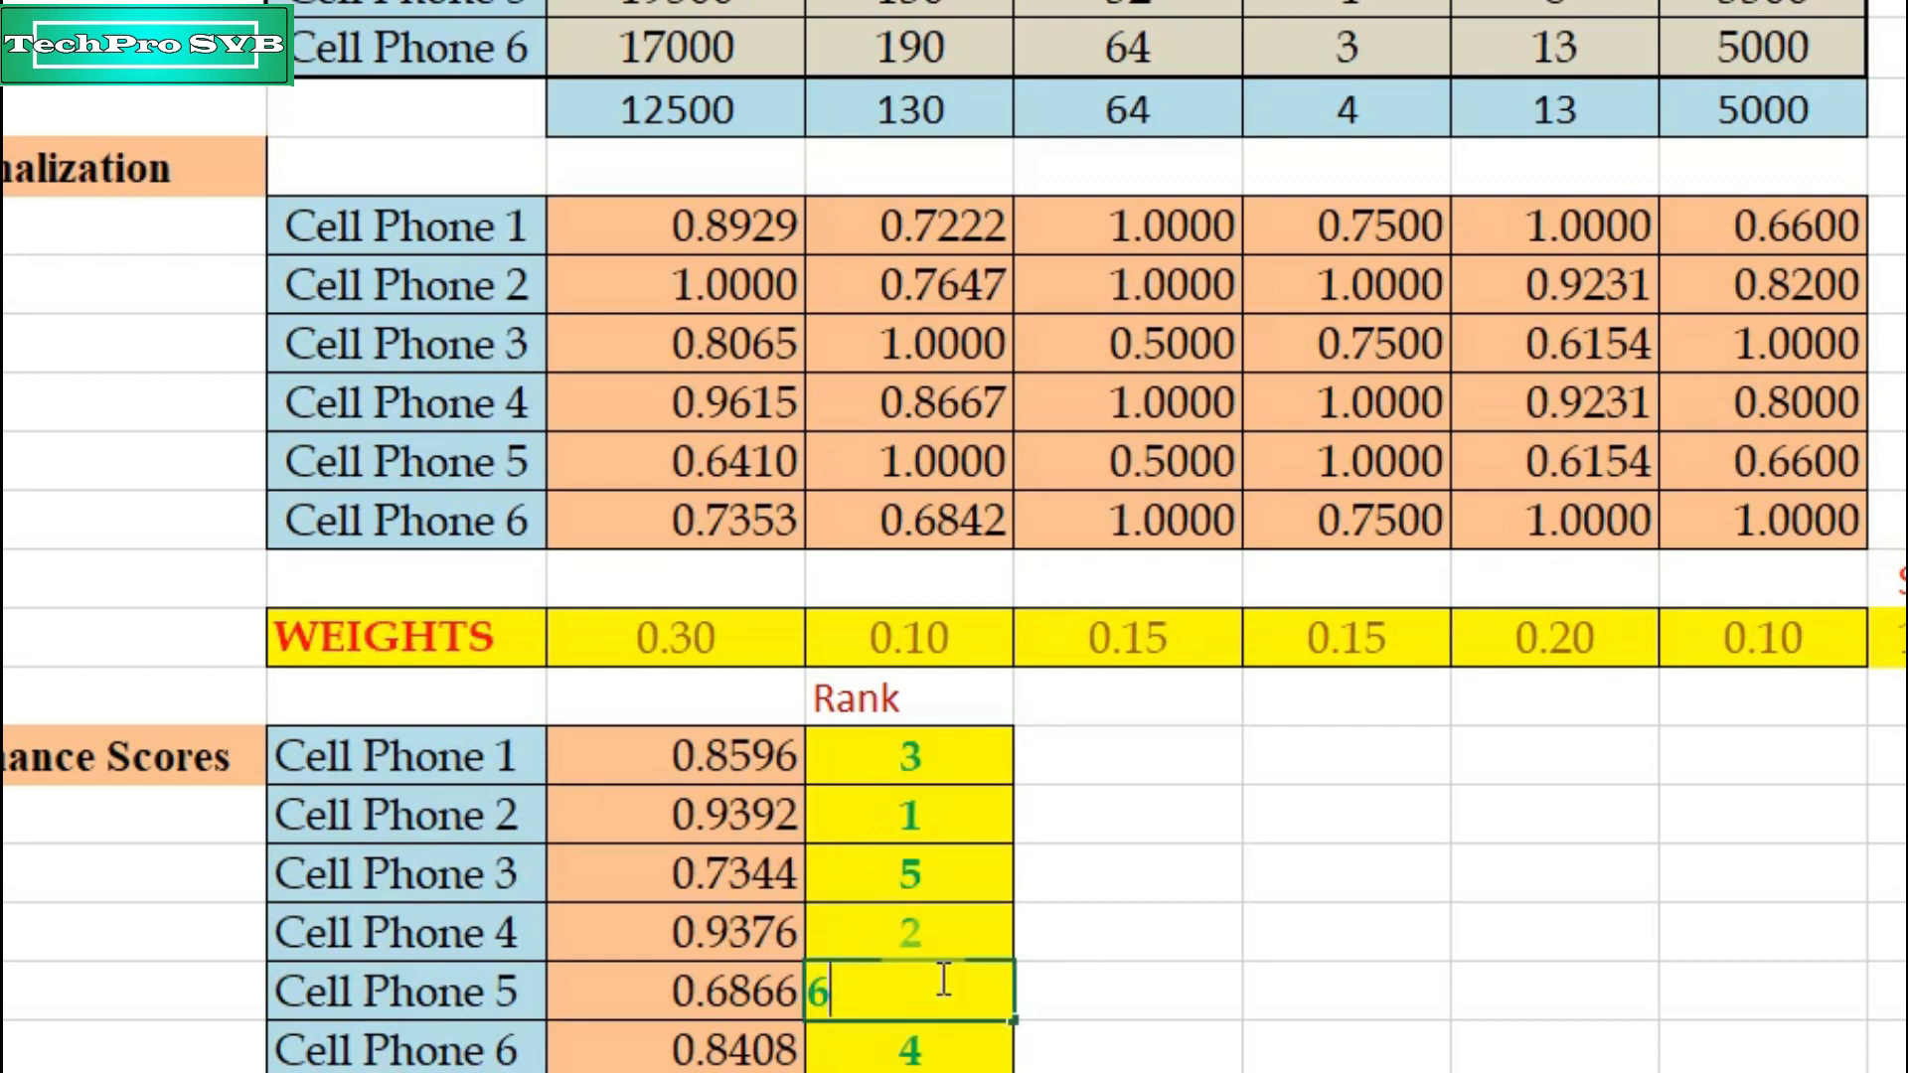
key("Return")
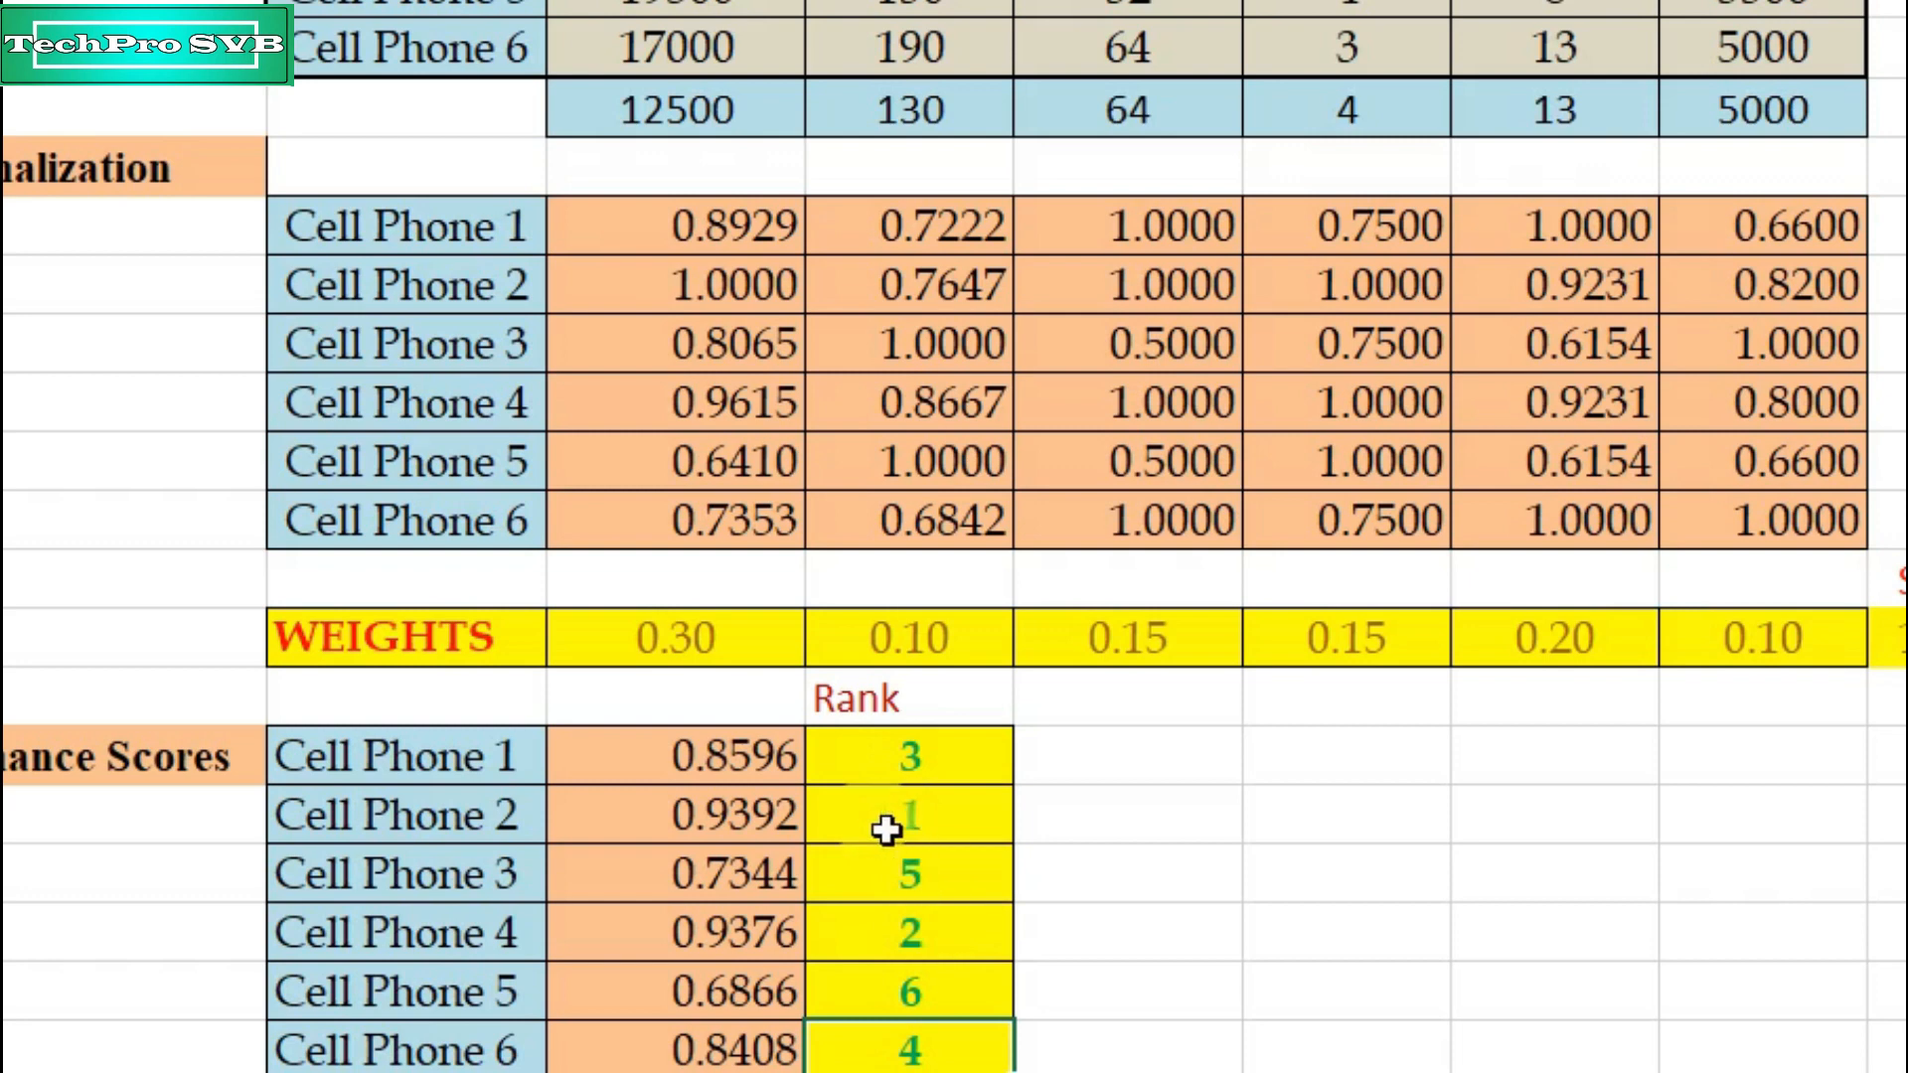
Check the performance scores of Cell Phone 2 and Cell Phone 4 against their assigned ranks
left_click(713, 820)
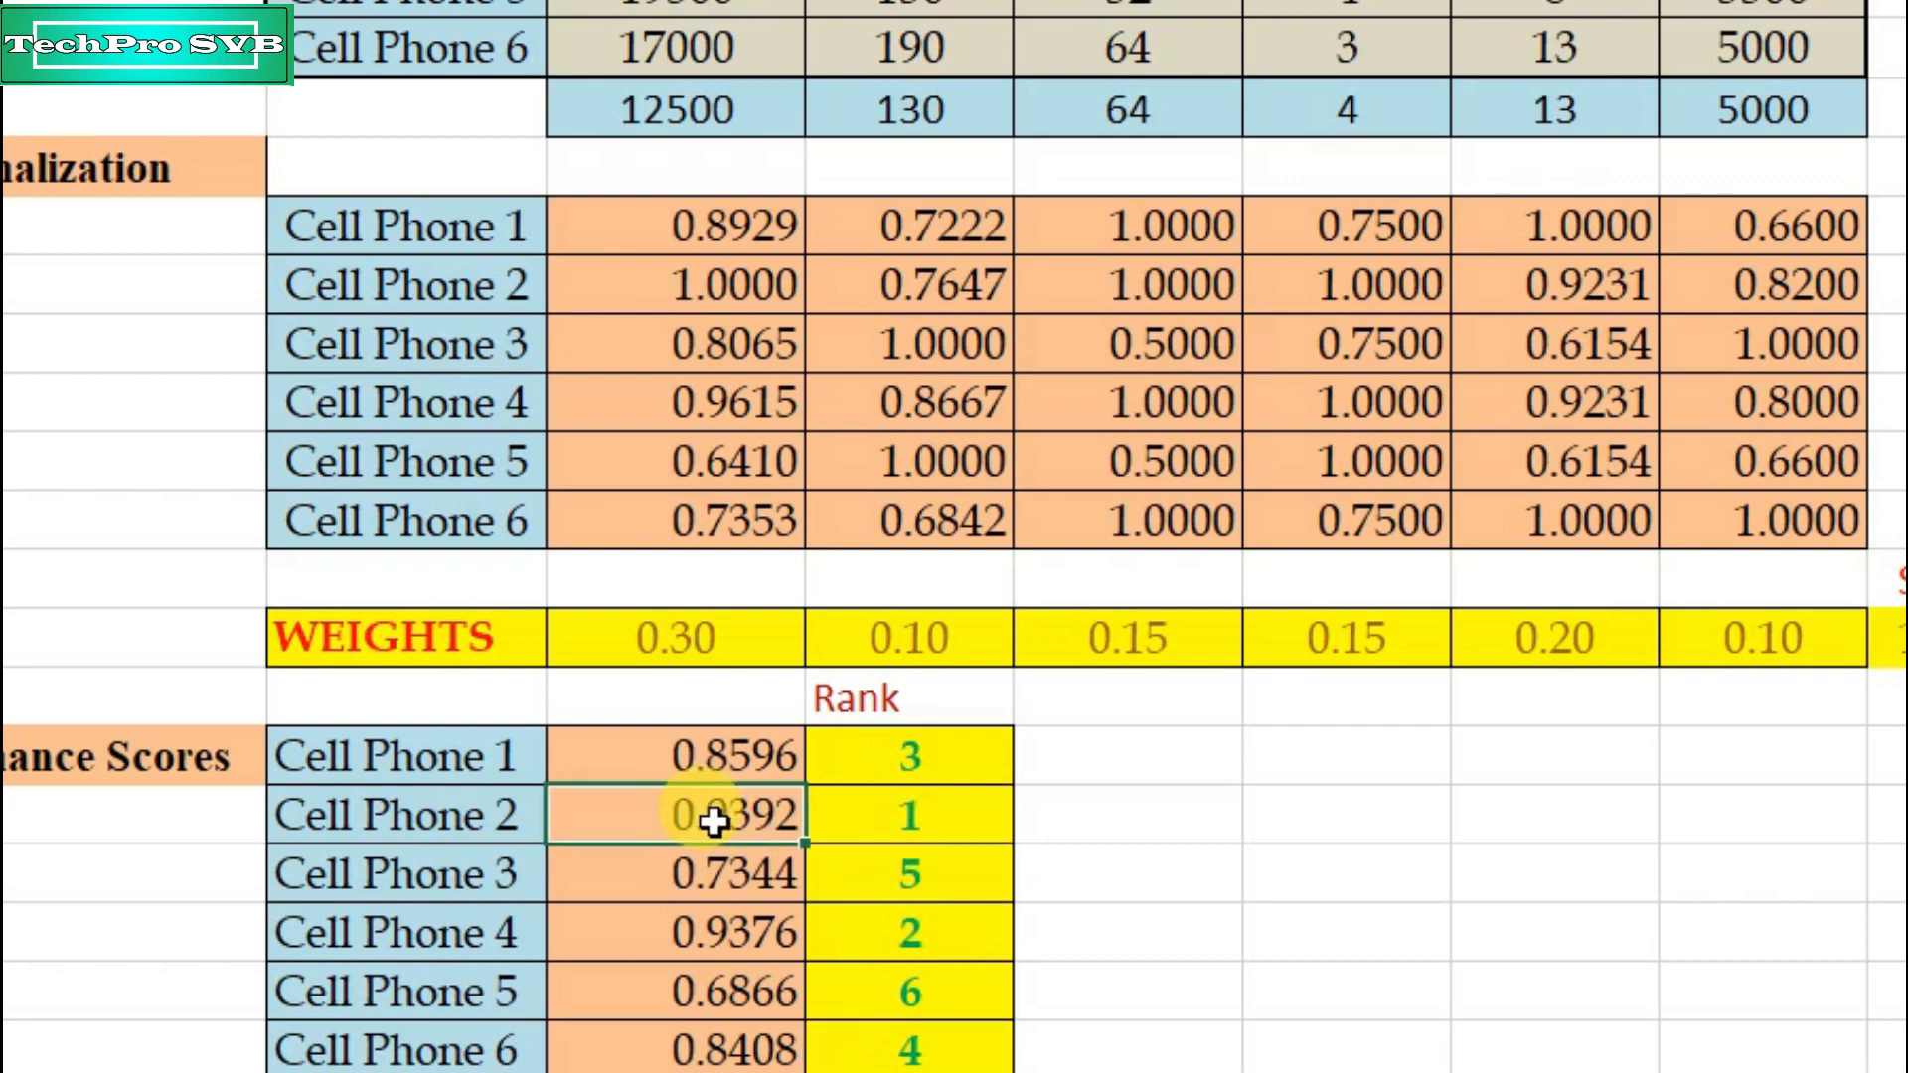
left_click(898, 930)
left_click(744, 937)
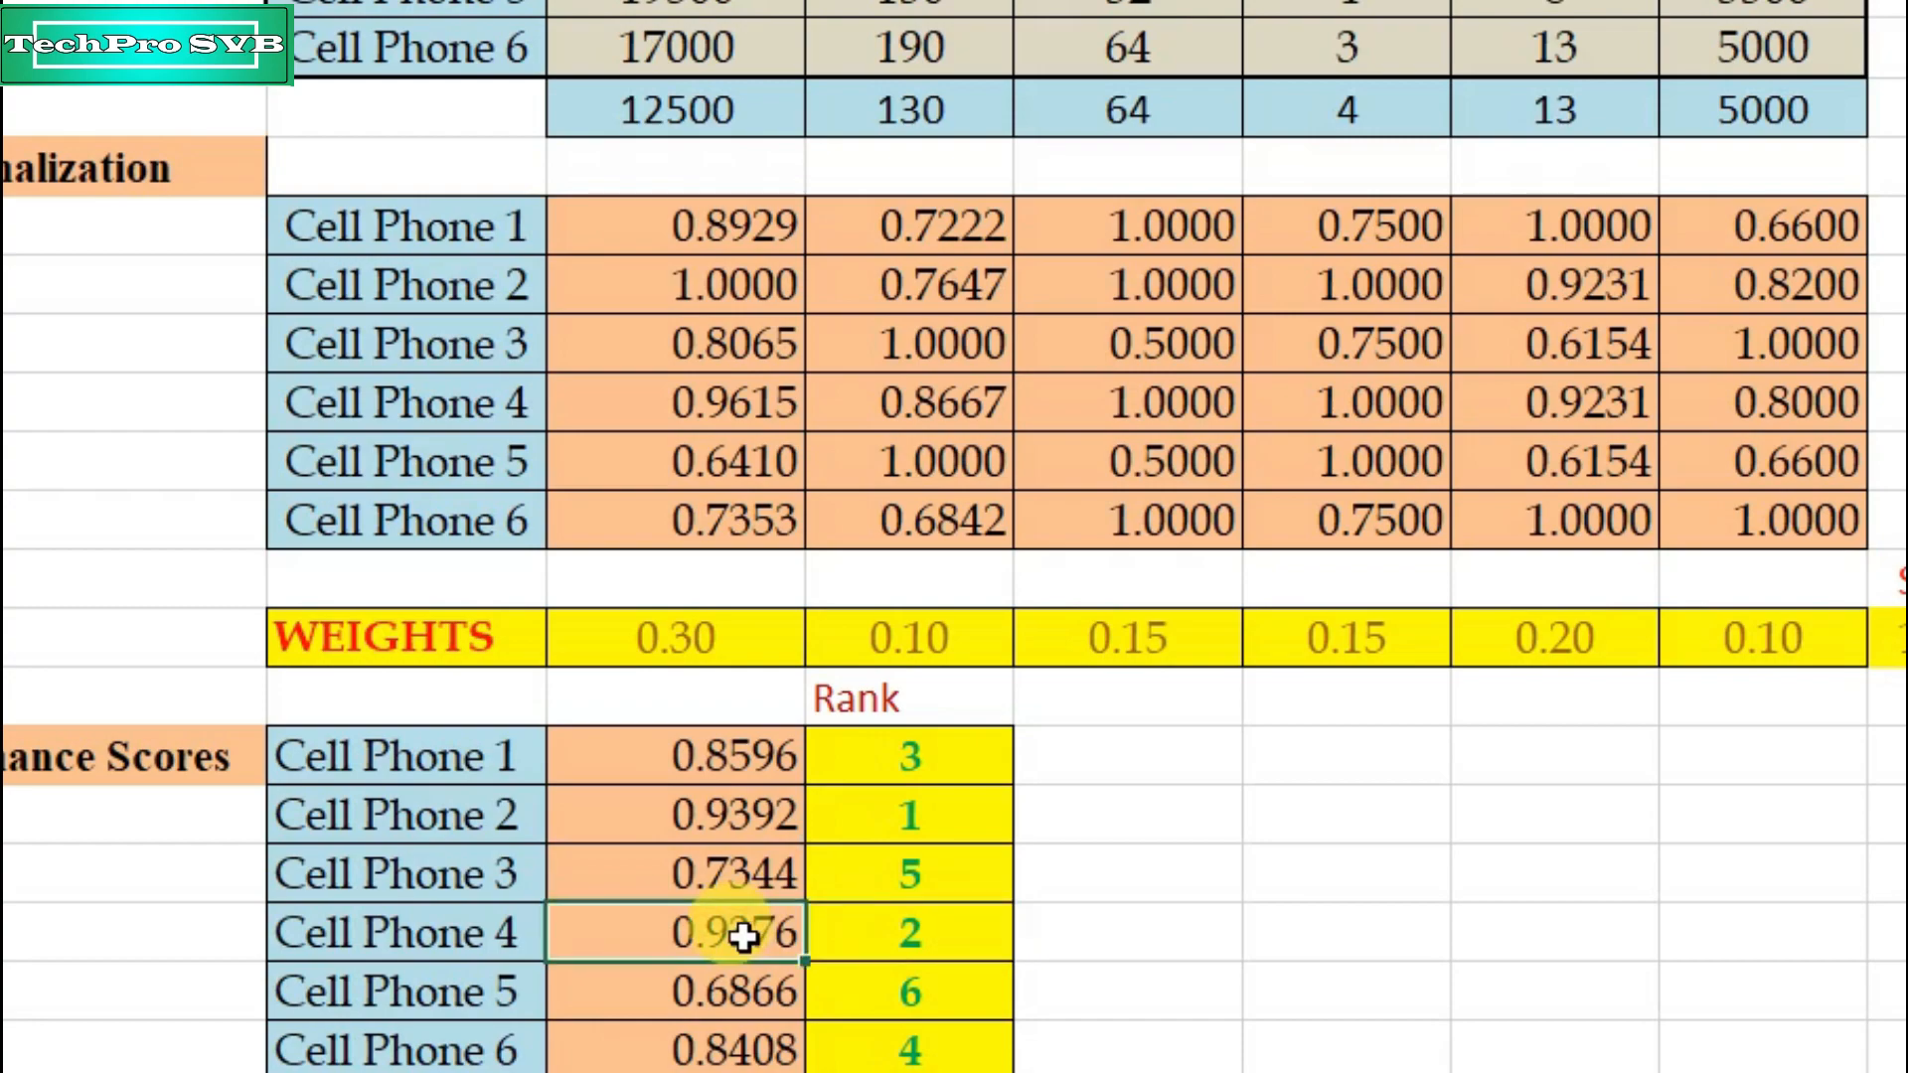